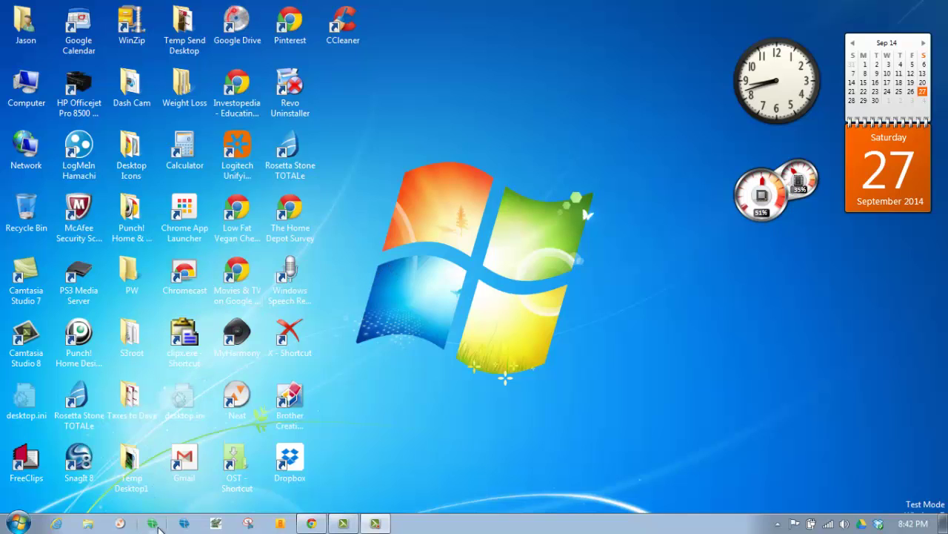
Launch On-Screen Takeoff Pro and view its license authorization details
left_click(159, 524)
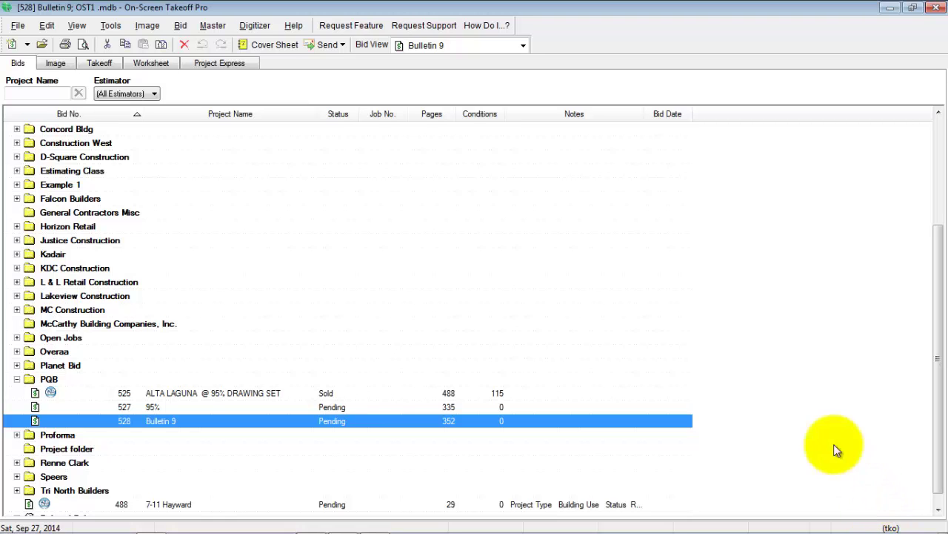
left_click(18, 27)
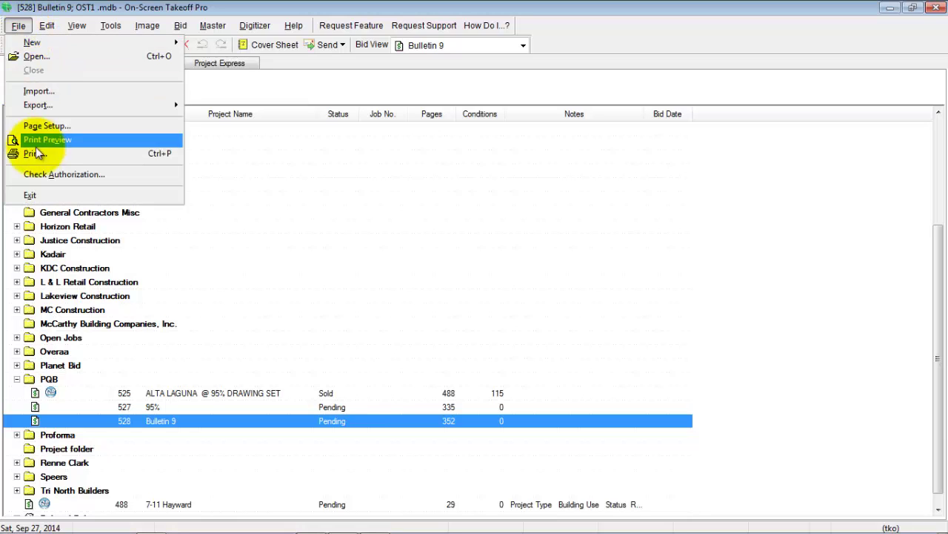
left_click(56, 178)
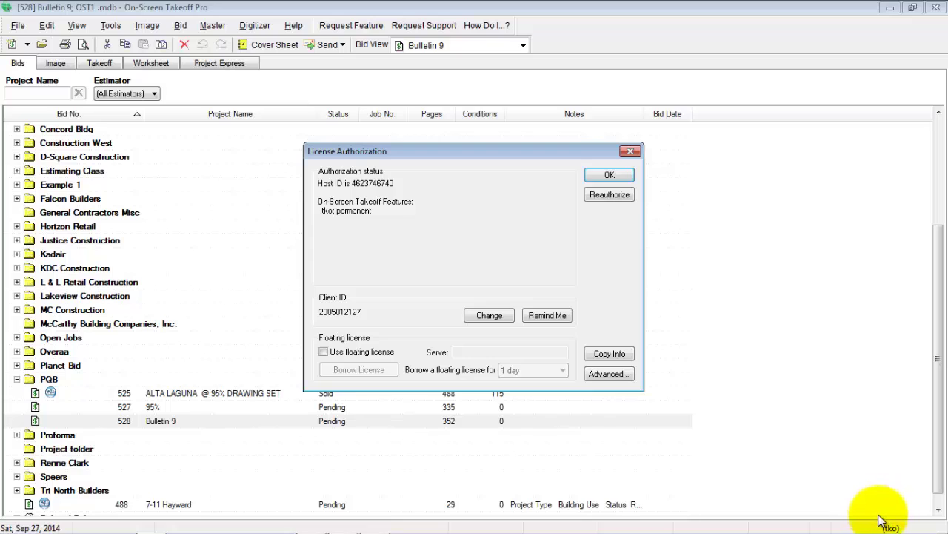
left_click(599, 174)
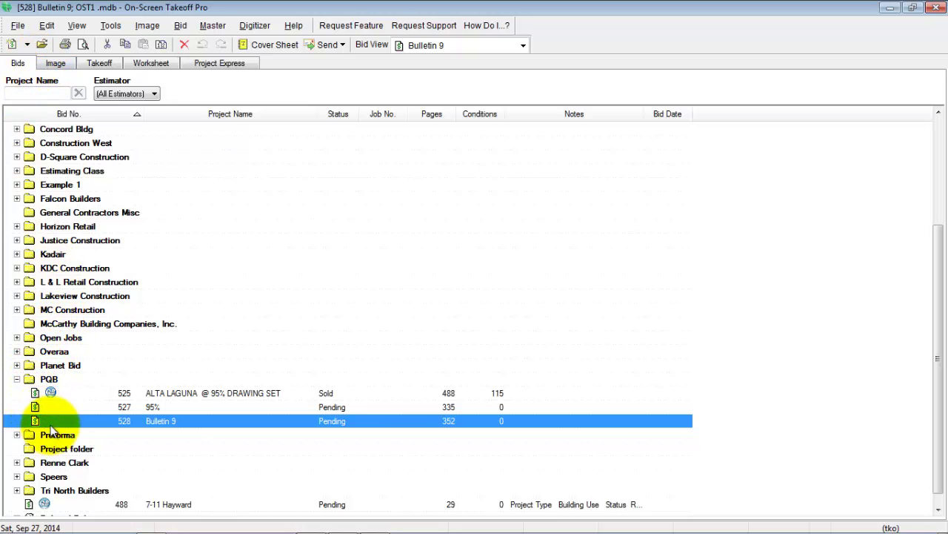
Open the drawings of the Bulletin 9 bid in the PQB folder and narrow the page preview and conditions area
left_click(97, 407)
left_click(96, 424)
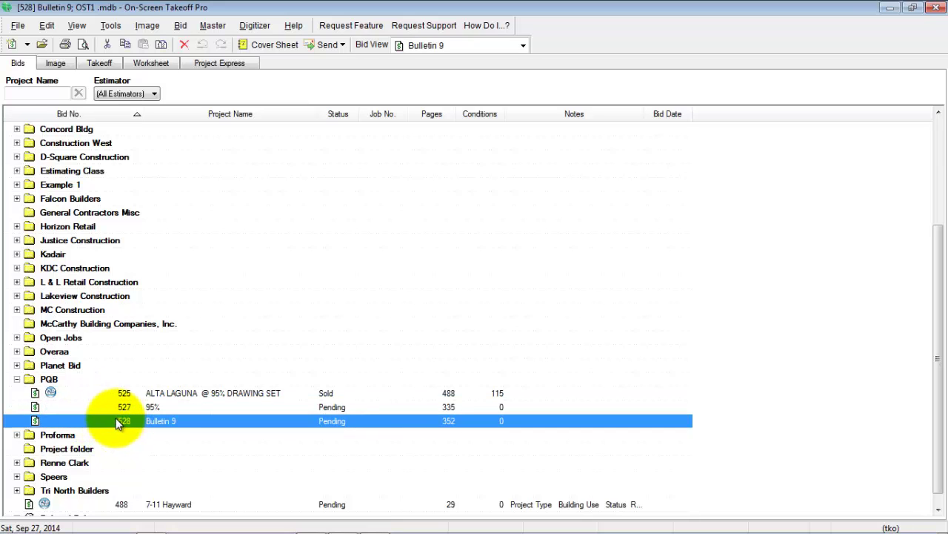
left_click(55, 65)
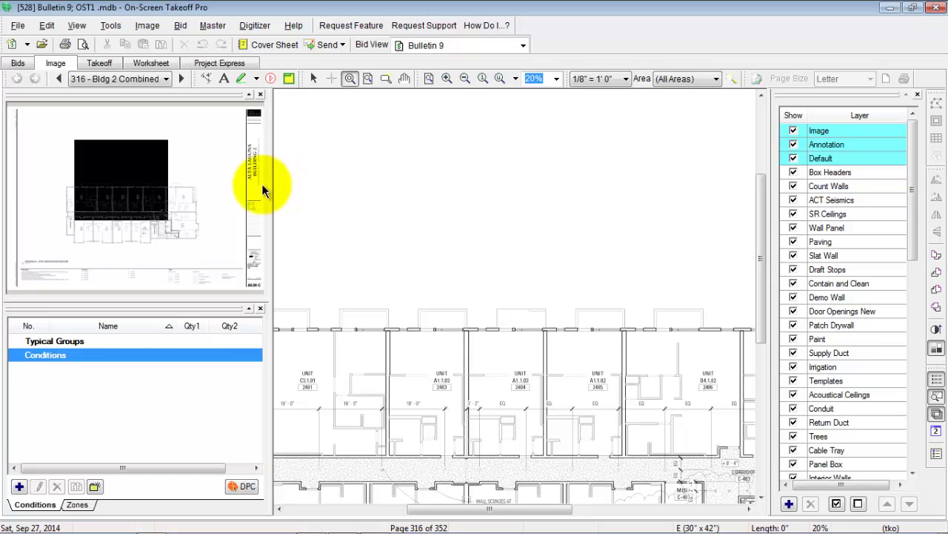
mouse_move(271, 183)
left_mouse_down()
mouse_move(227, 191)
mouse_move(213, 206)
left_mouse_up()
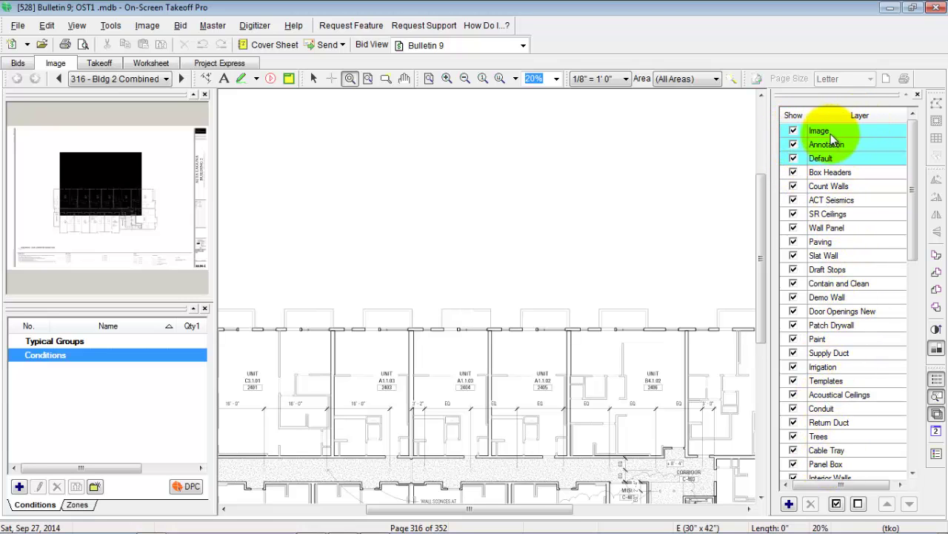
Switch the Image layer's visibility off and on again, and hide the layer list
left_click(794, 131)
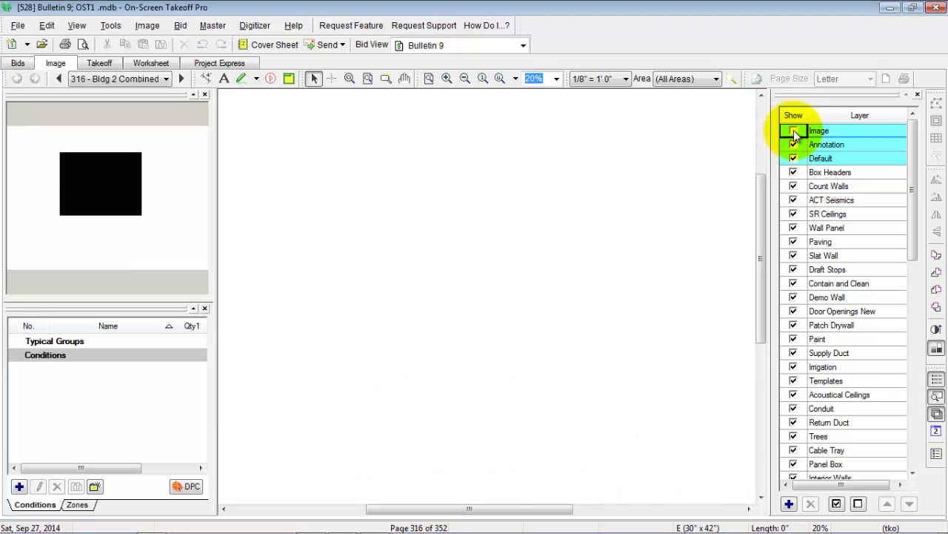
left_click(794, 131)
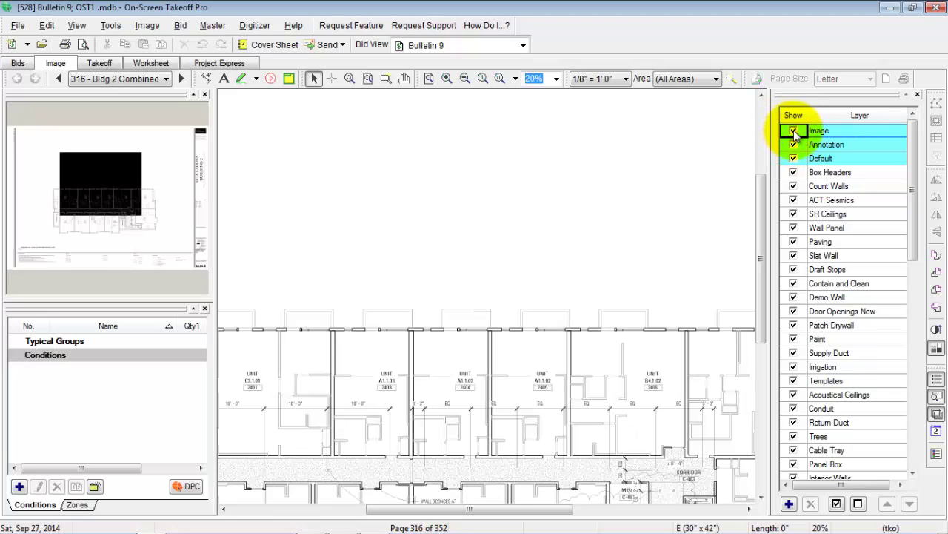
left_click(921, 94)
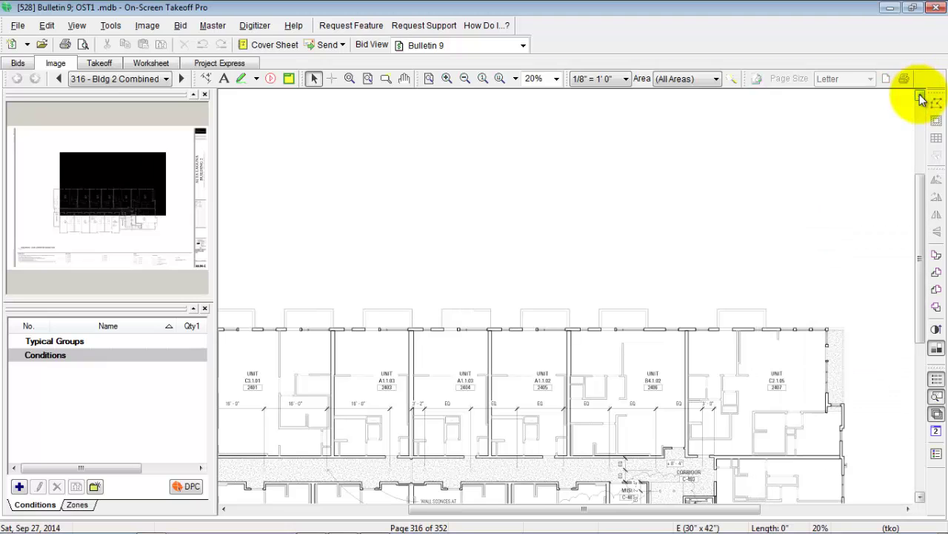
left_click(936, 413)
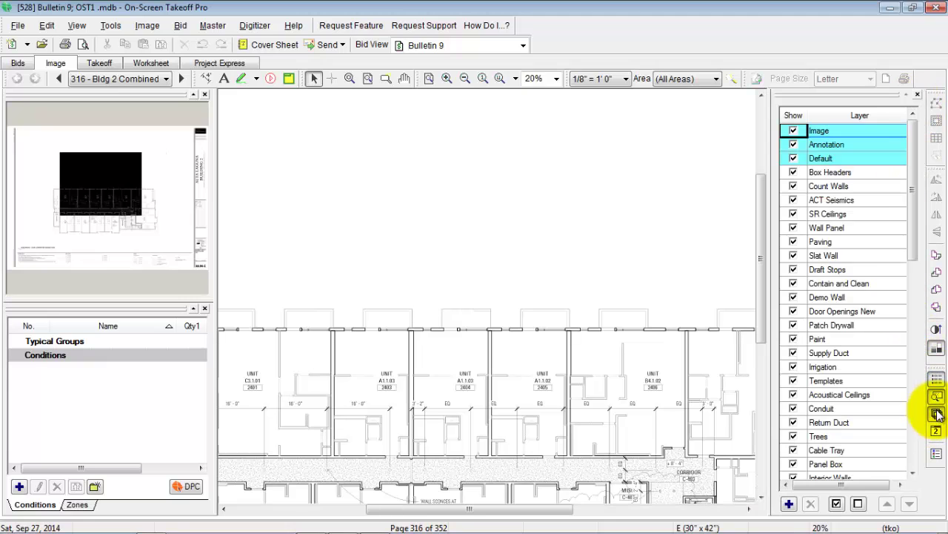
left_click(917, 95)
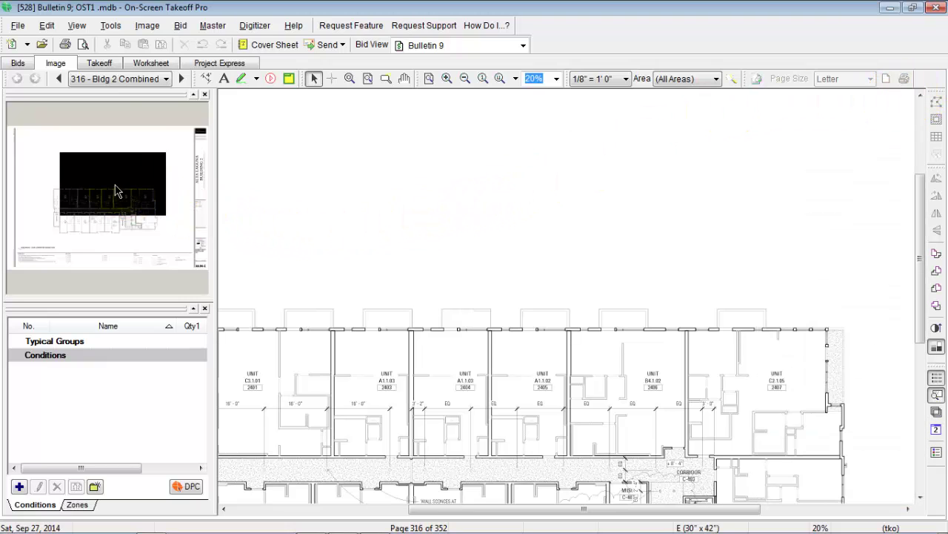
Look through the page list up to the start of the Building 2 folder and dismiss the MightyText notification
left_click(157, 79)
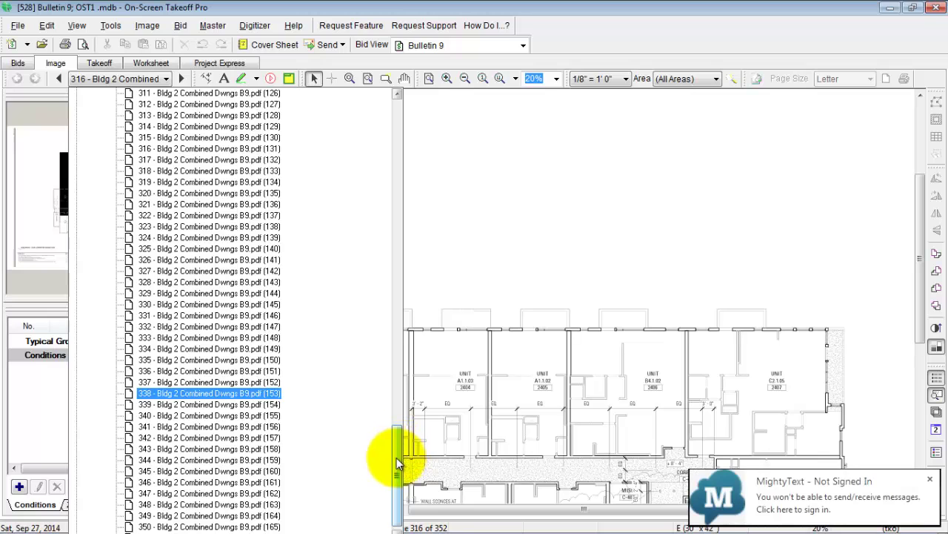
left_click_drag(396, 455, 391, 96)
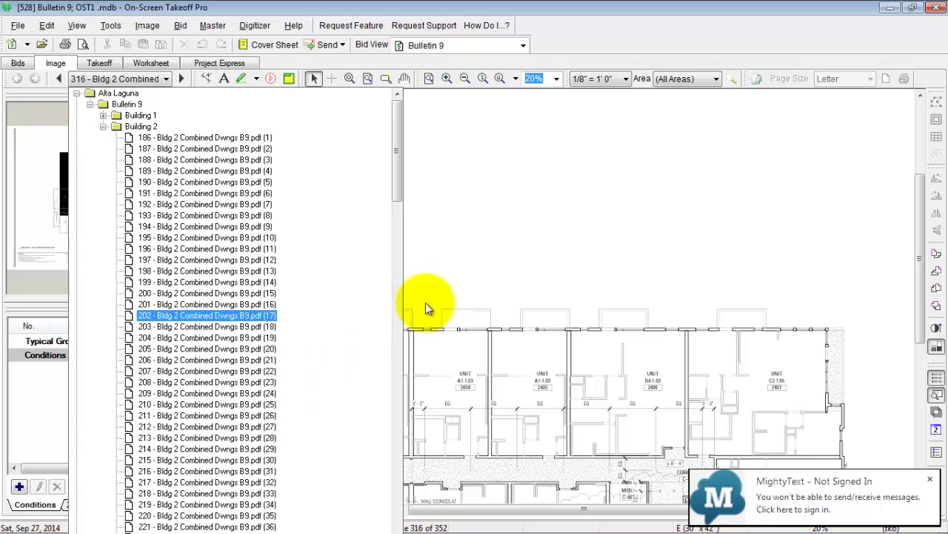
left_click(931, 480)
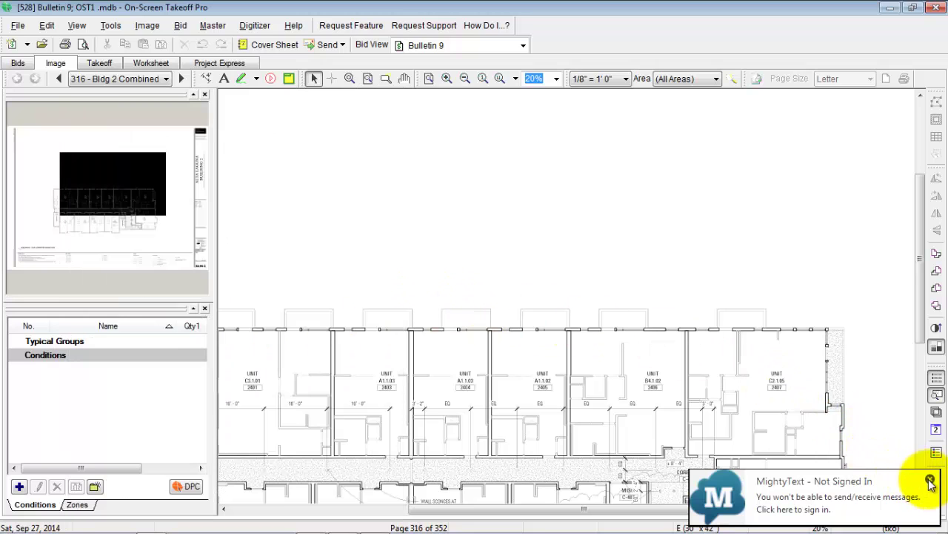
Frame the title block of sheet A6.04-C at 58% and save that magnification as the custom zoom
left_click_drag(126, 198, 180, 258)
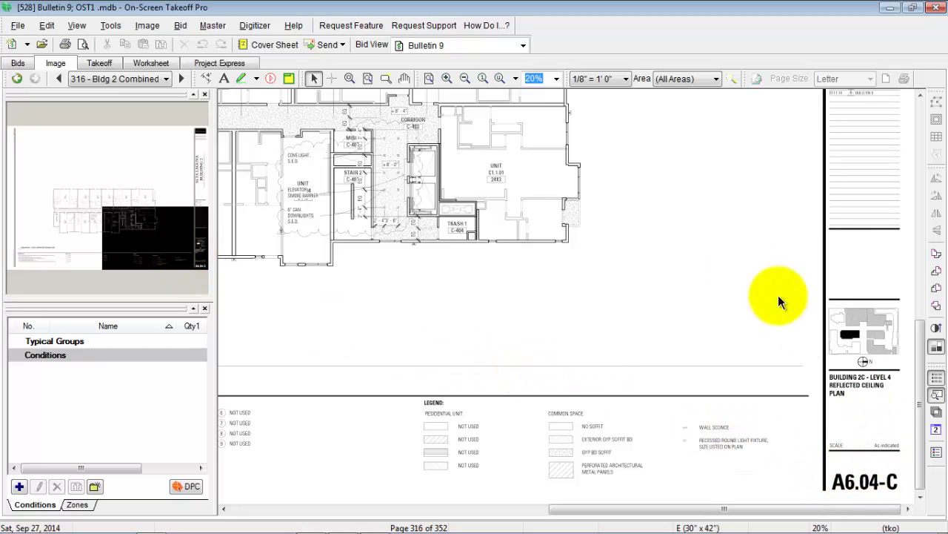
left_click(447, 77)
left_click(446, 78)
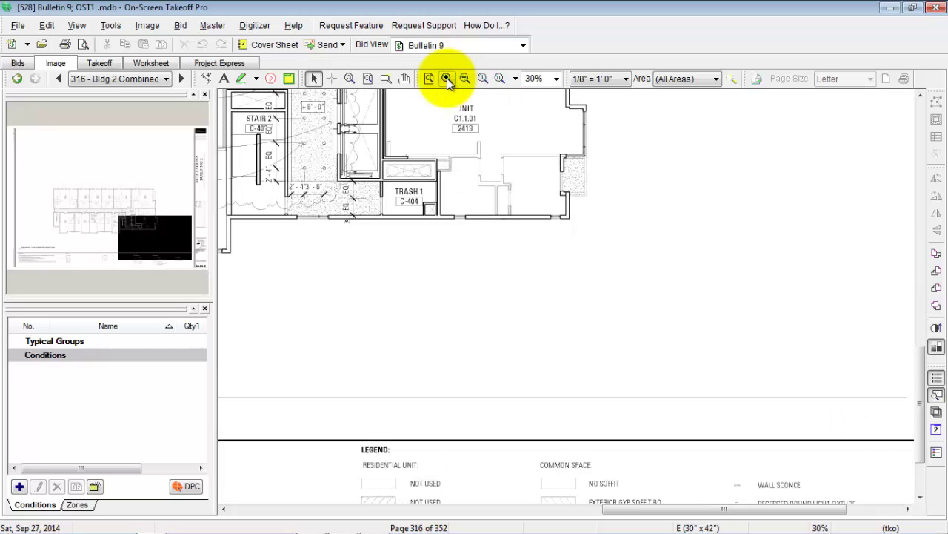
left_click_drag(131, 239, 172, 263)
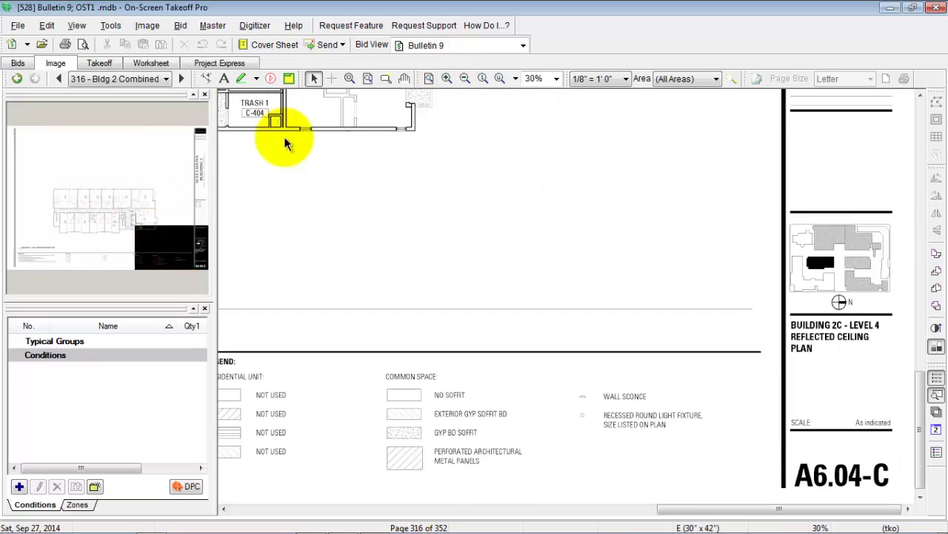
left_click(350, 79)
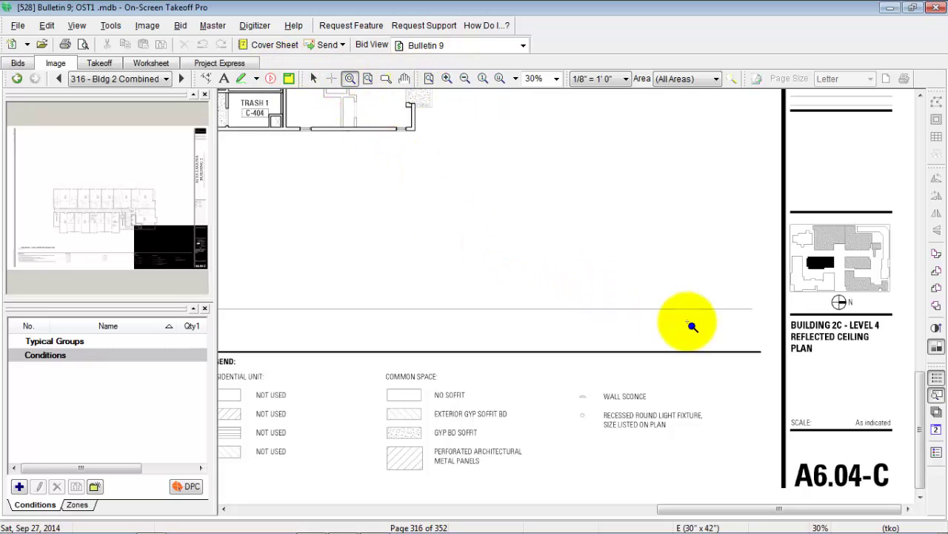
mouse_move(687, 322)
left_mouse_down()
mouse_move(906, 508)
mouse_move(930, 508)
mouse_move(917, 505)
left_mouse_up()
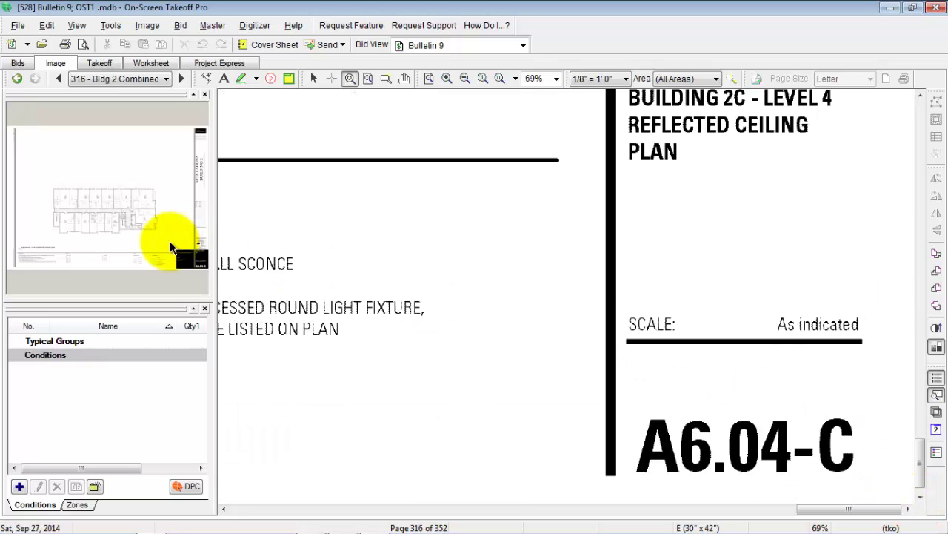
mouse_move(186, 257)
left_mouse_down()
mouse_move(195, 250)
mouse_move(201, 259)
left_mouse_up()
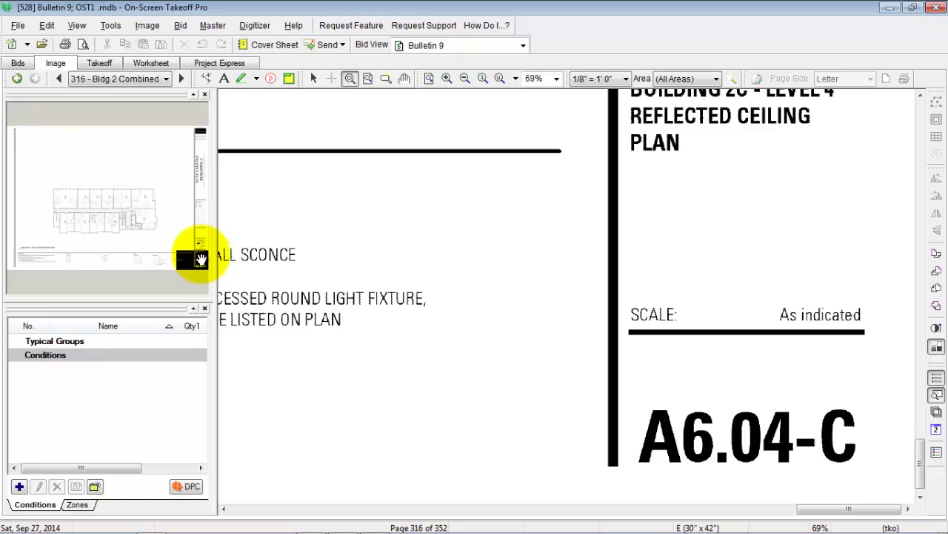
left_click(465, 78)
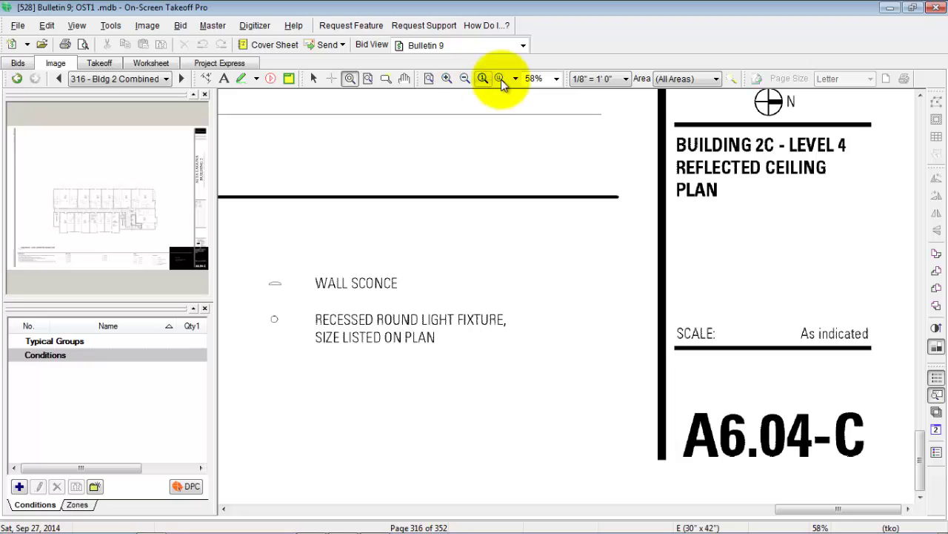
left_click(556, 79)
left_click(557, 78)
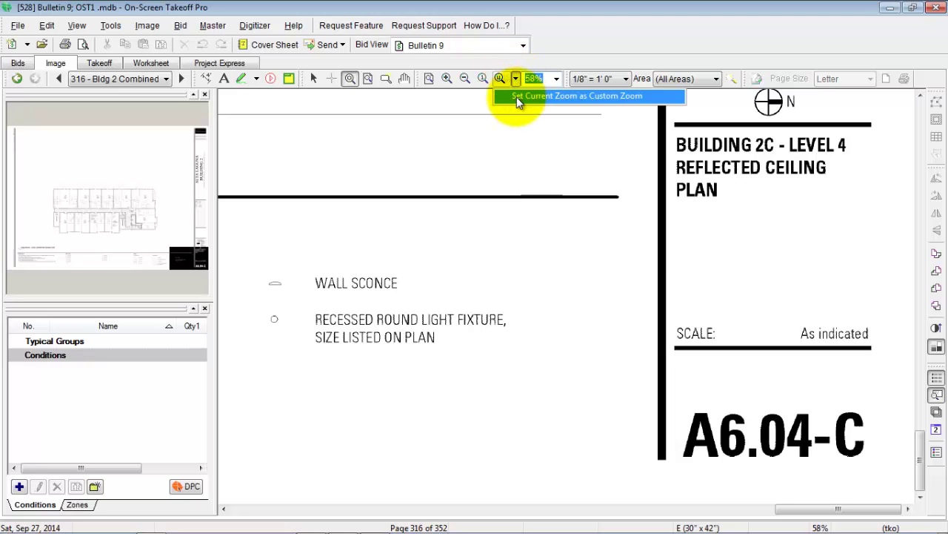
left_click(518, 100)
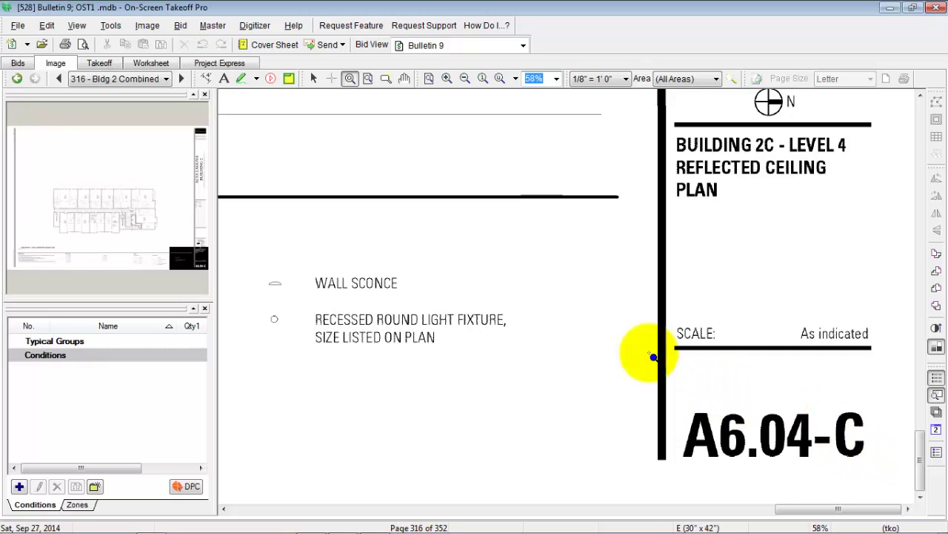
Open page 186, the first sheet in the Building 2 folder, and advance to page 187
left_click(130, 77)
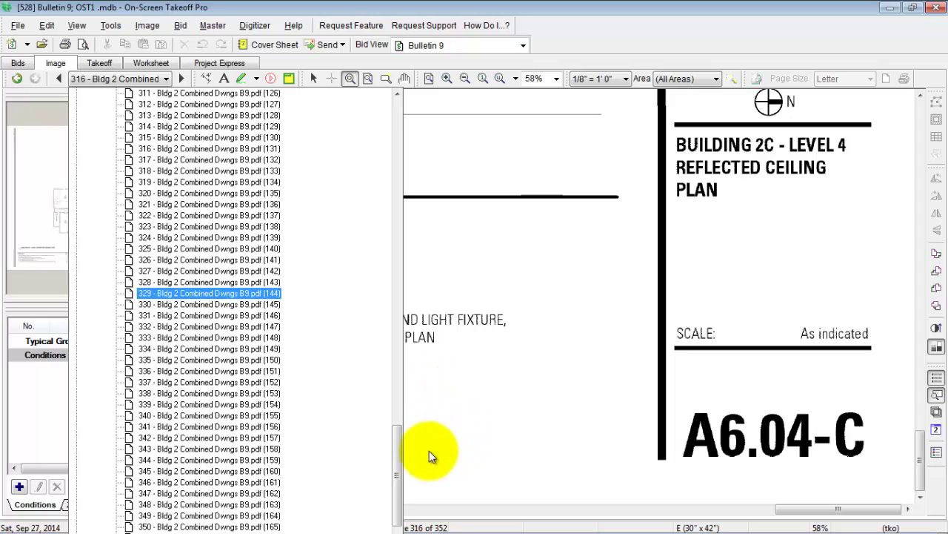
left_click_drag(402, 485, 339, 110)
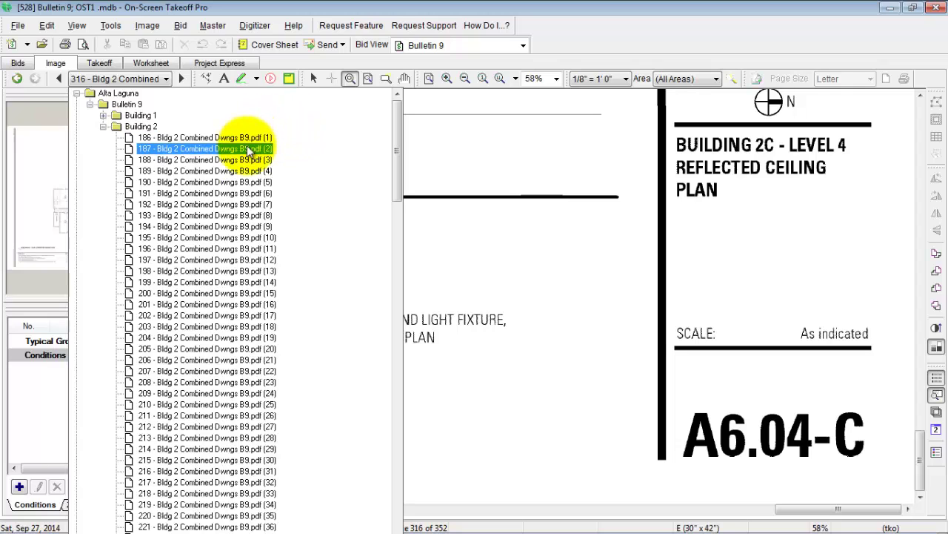
left_click(238, 140)
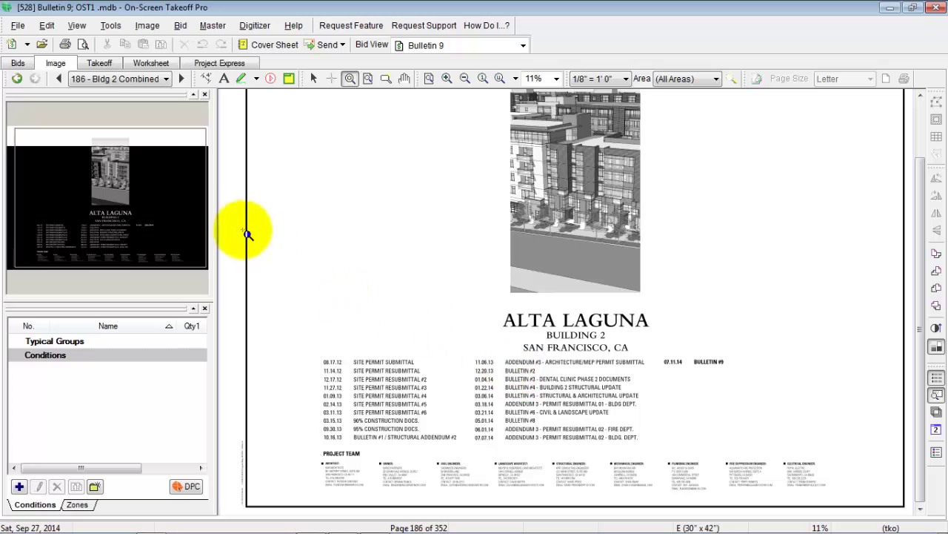
left_click(179, 79)
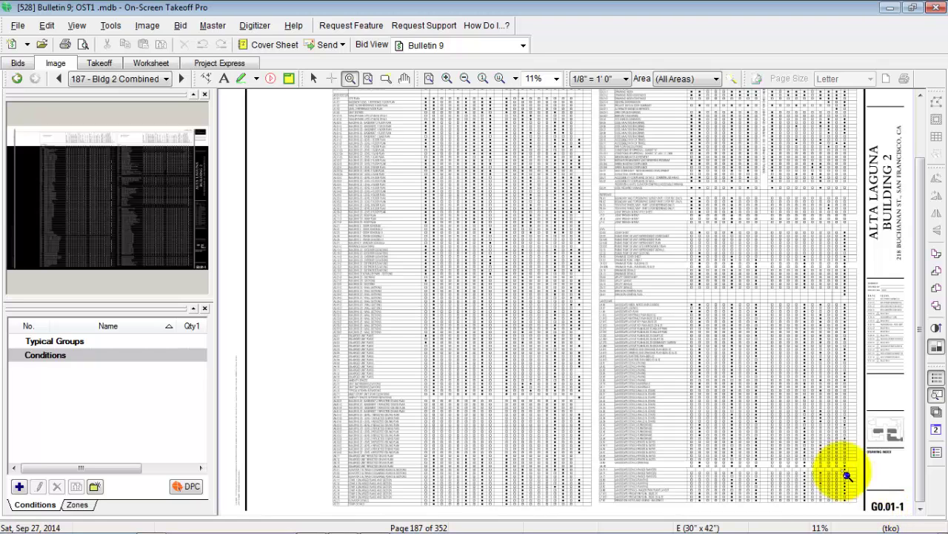
Show the title block of page 187 at the custom zoom and check the page names in the page list
left_click(500, 81)
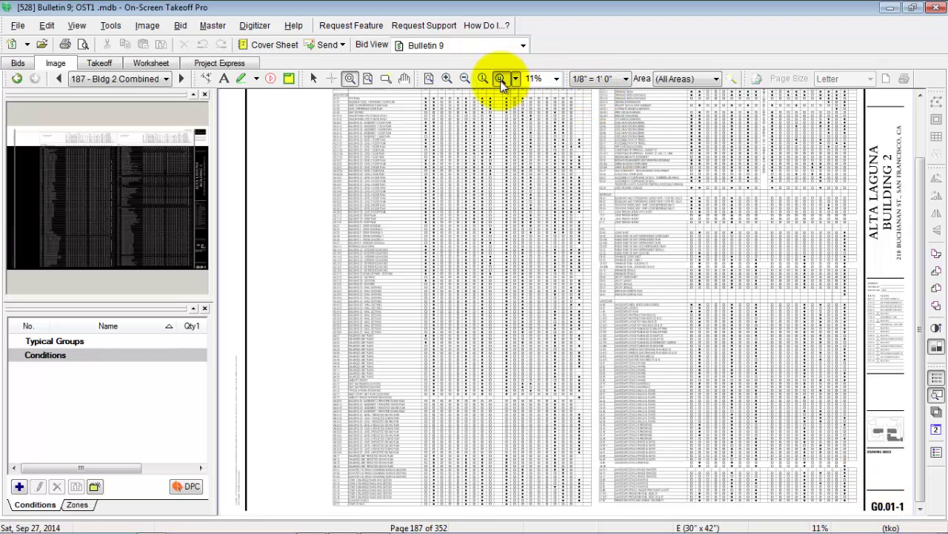
mouse_move(126, 211)
left_mouse_down()
mouse_move(144, 229)
mouse_move(210, 255)
left_mouse_up()
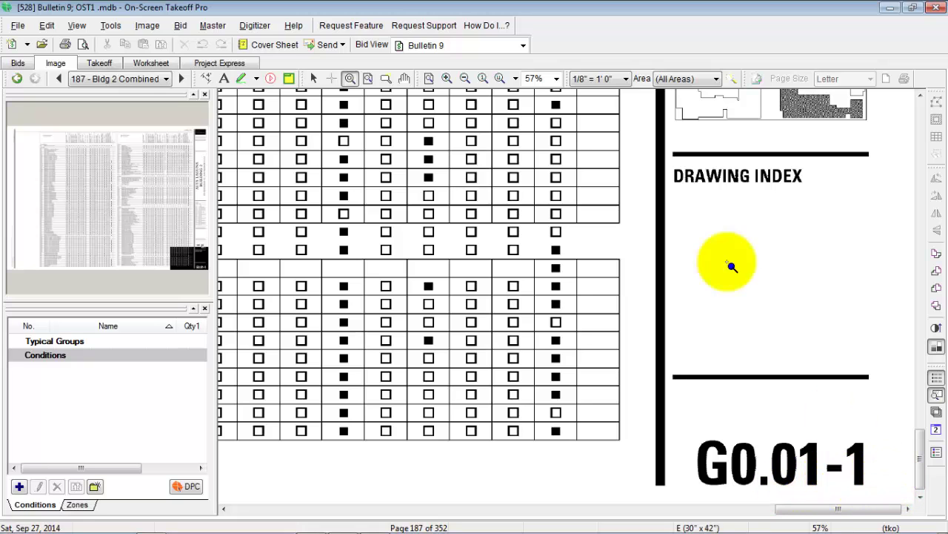
left_click(160, 82)
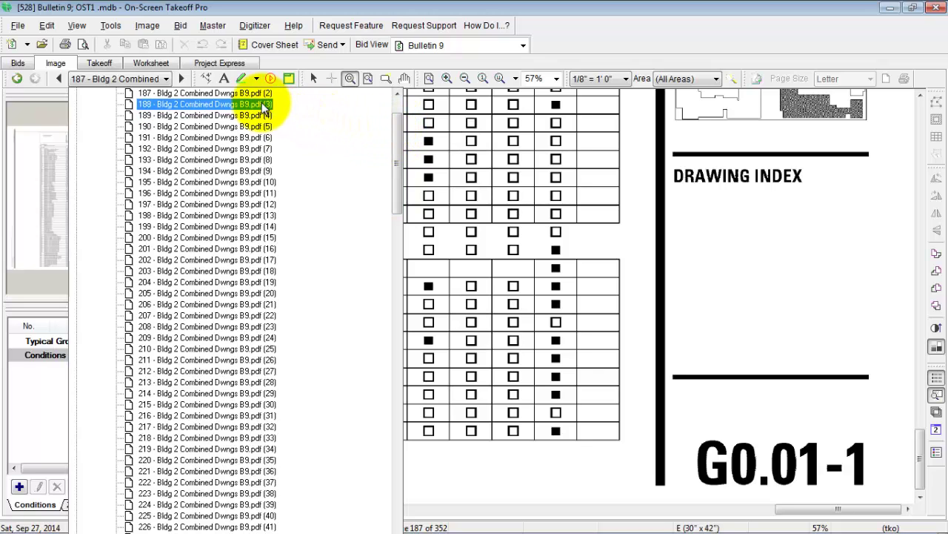
left_click(696, 249)
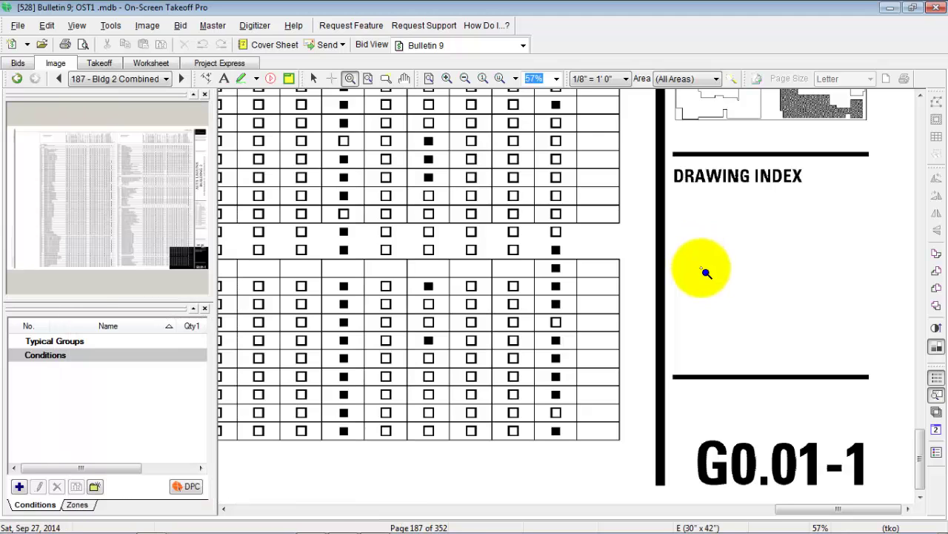
Rename page 187 as "G0.01-1 Drawing Index", keeping the title block in view while entering the name
left_click(314, 80)
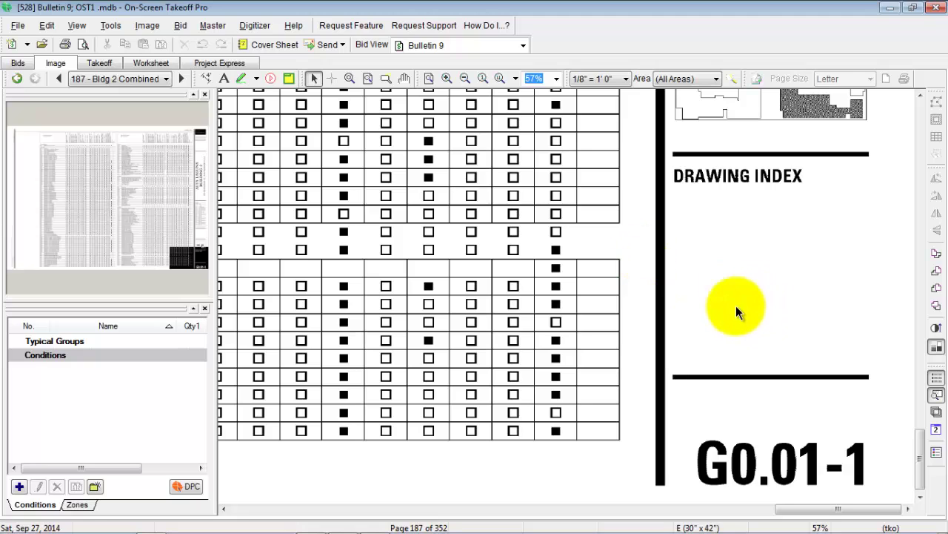
right_click(719, 285)
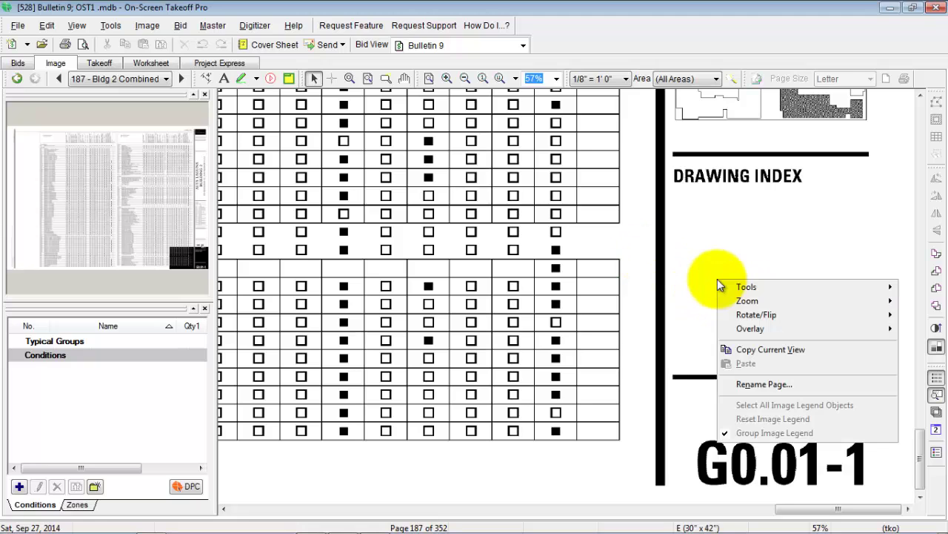
left_click(769, 386)
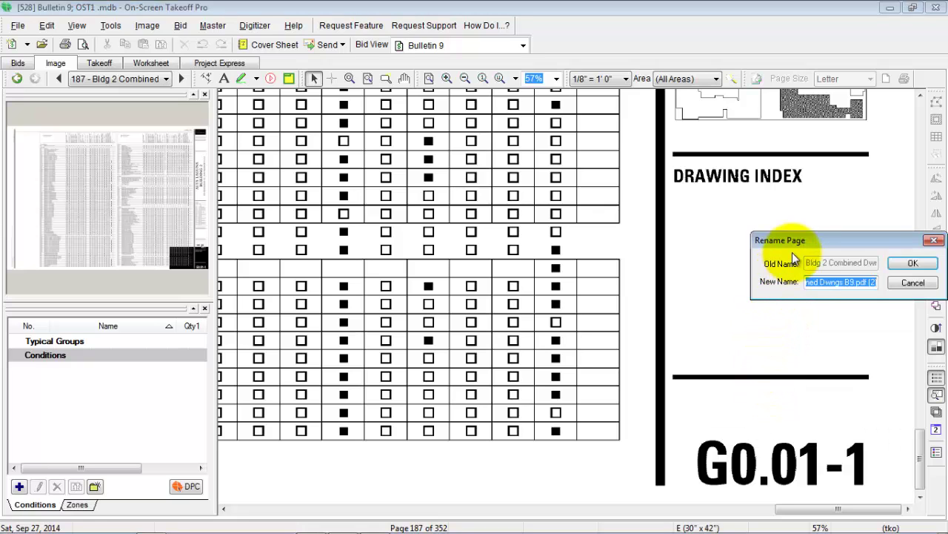
left_click_drag(793, 242, 508, 205)
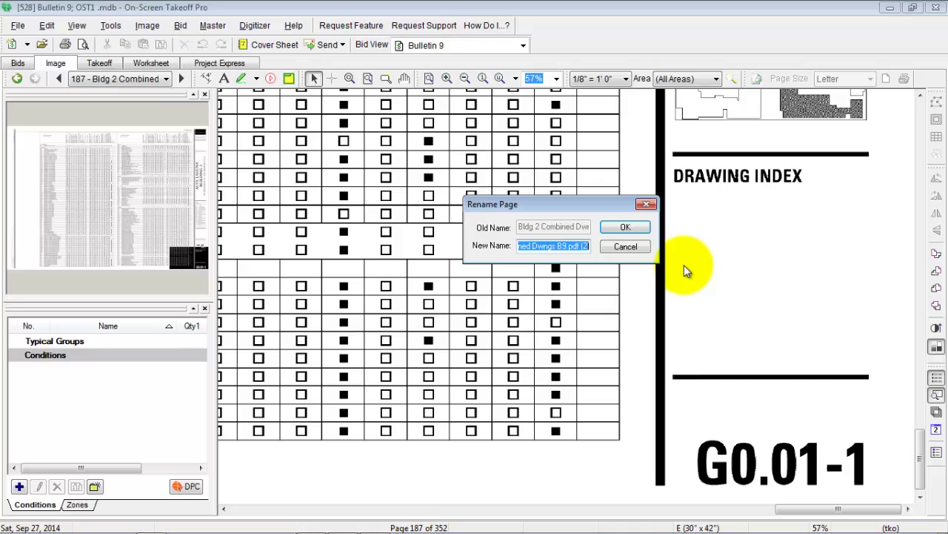
key("BackSpace")
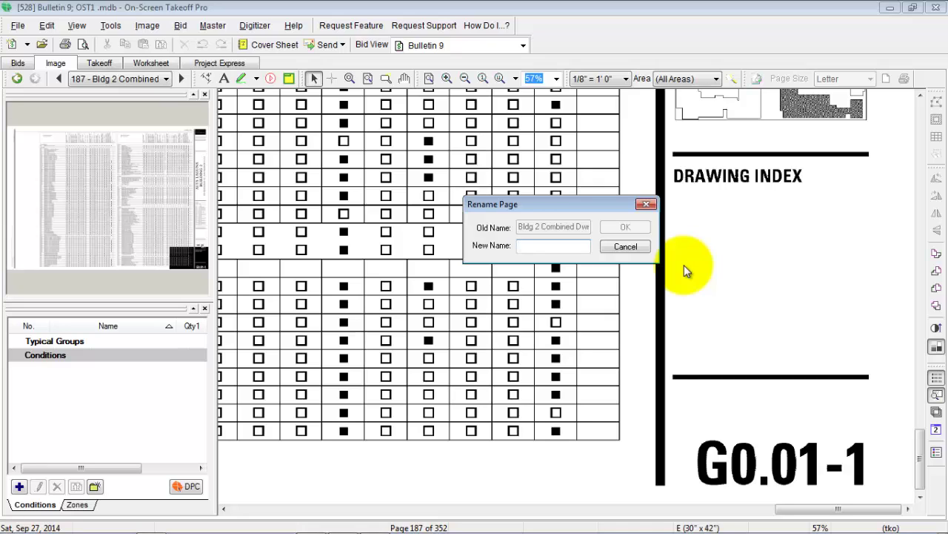
type("G0")
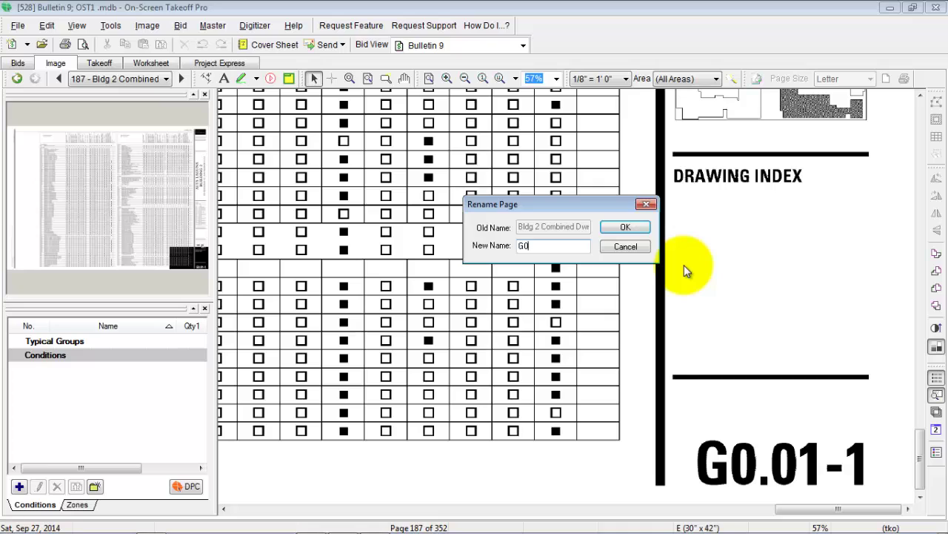
type(".01-1")
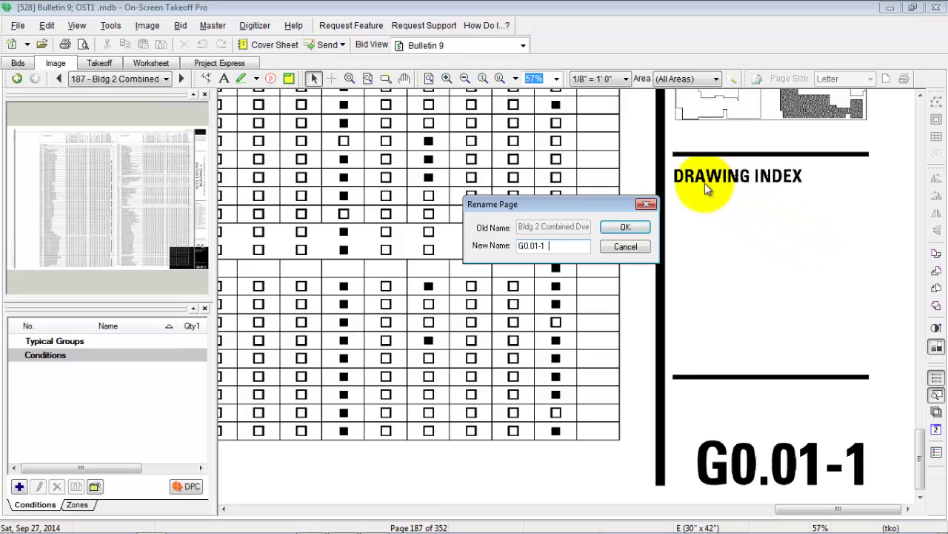
type("Drawing Index")
left_click(612, 230)
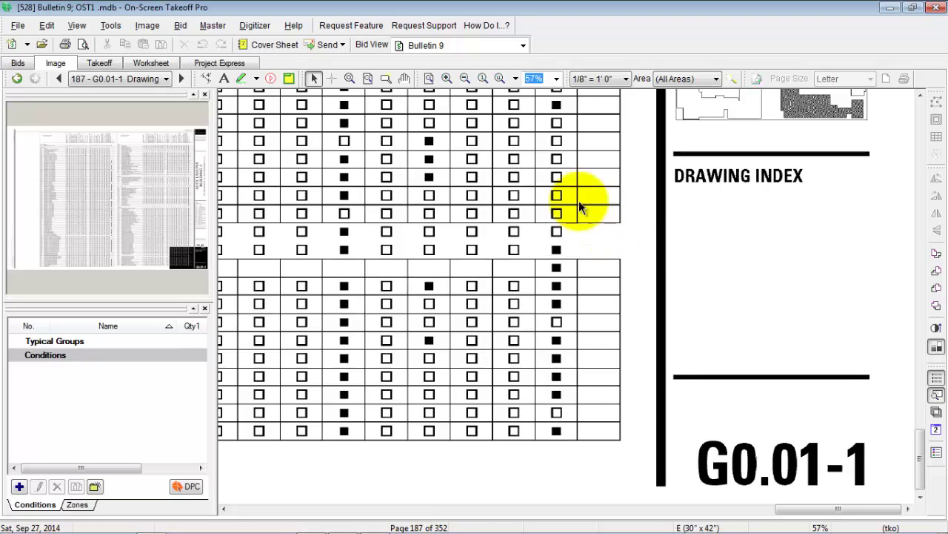
Check the new name of page 187 in the page list's Building 2 folder and close the list
left_click(154, 80)
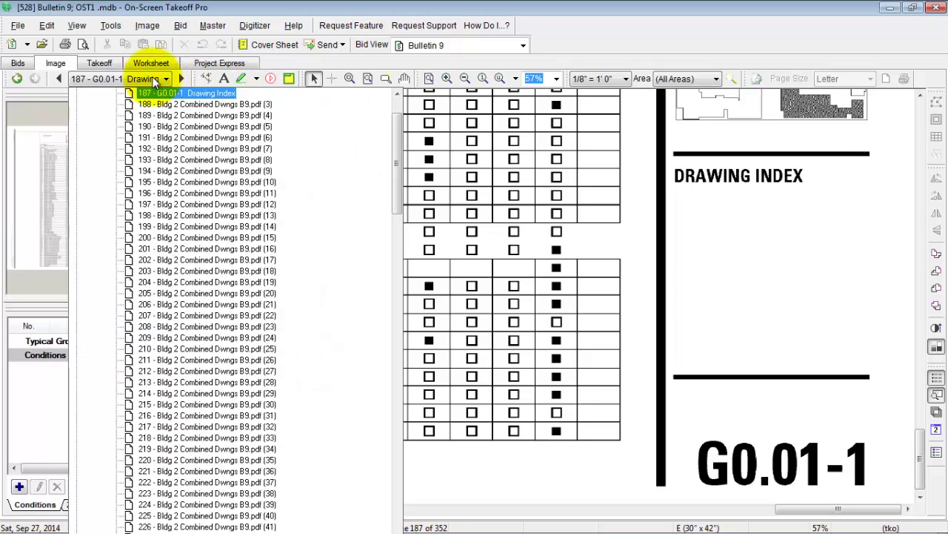
left_click_drag(401, 146, 398, 132)
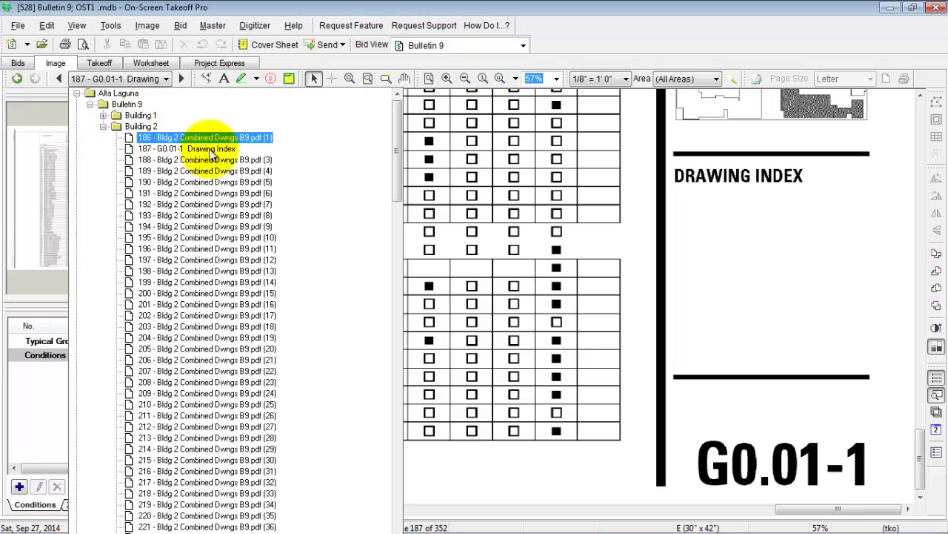
mouse_move(398, 158)
left_mouse_down()
mouse_move(409, 366)
mouse_move(432, 470)
mouse_move(428, 521)
mouse_move(368, 249)
mouse_move(355, 128)
mouse_move(333, 131)
left_mouse_up()
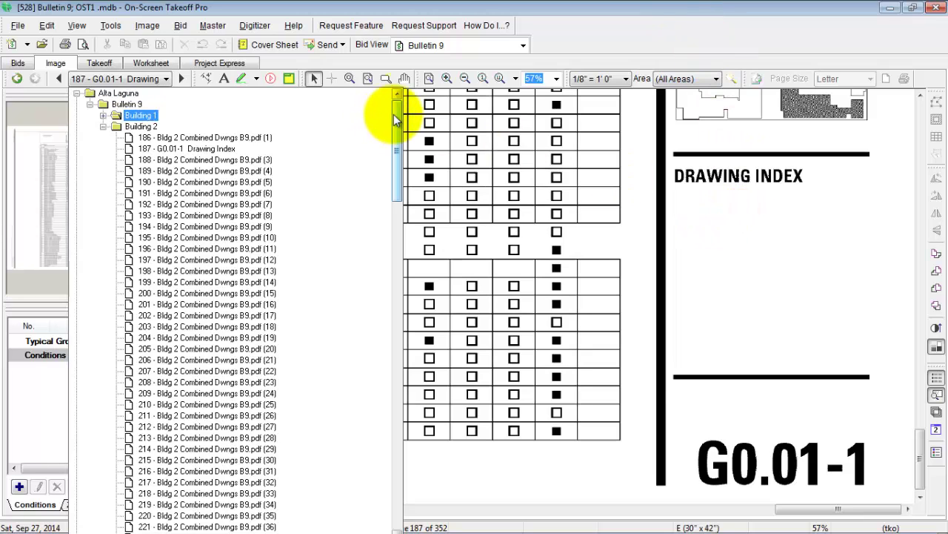
left_click(128, 80)
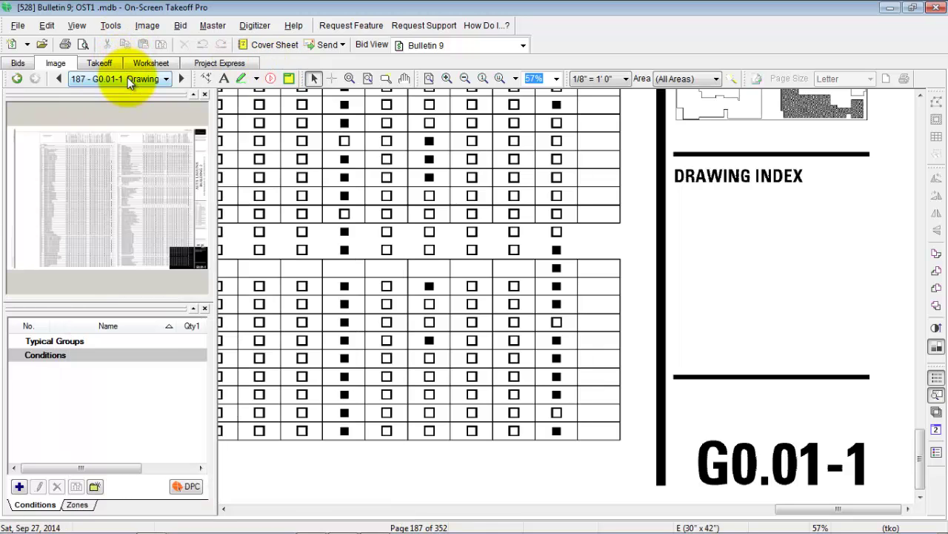
Advance to page 188 and show its title block at the saved custom zoom
left_click(180, 79)
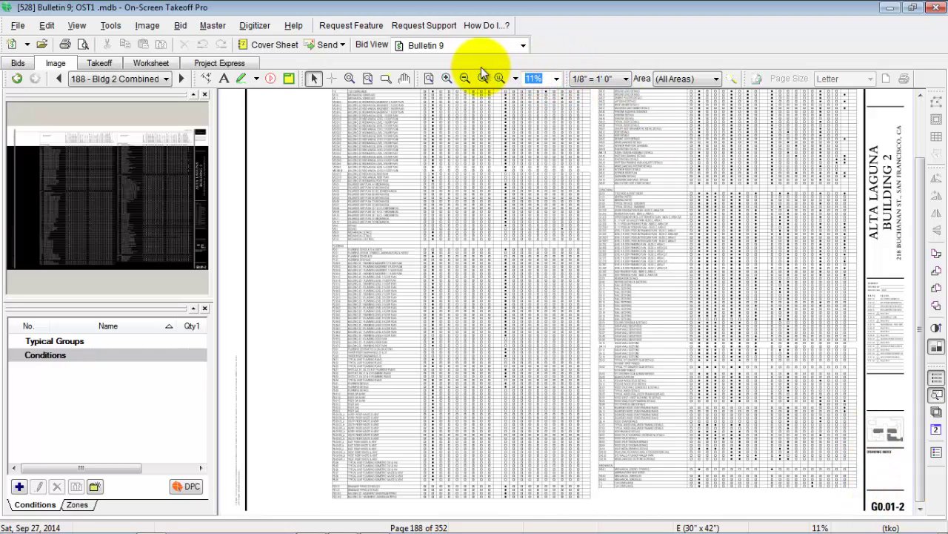
left_click(501, 80)
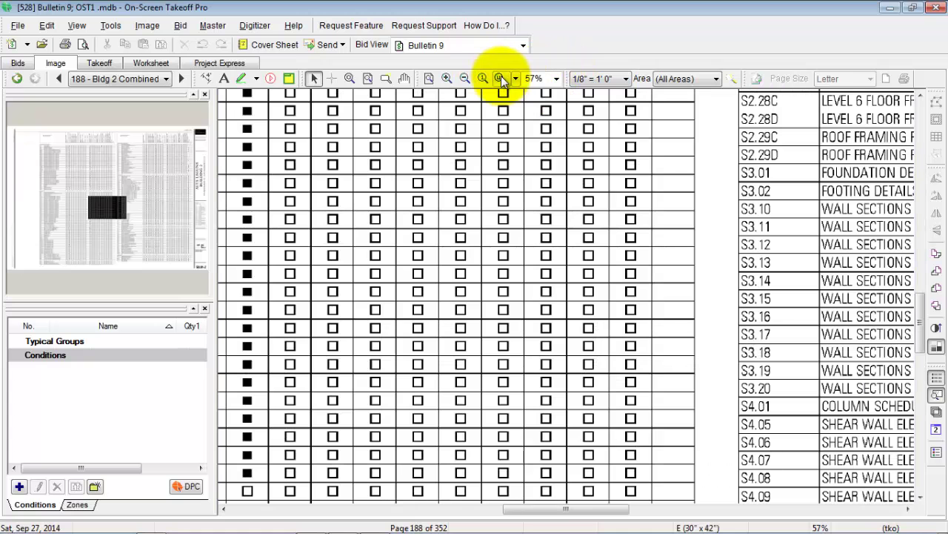
left_click_drag(123, 226, 211, 278)
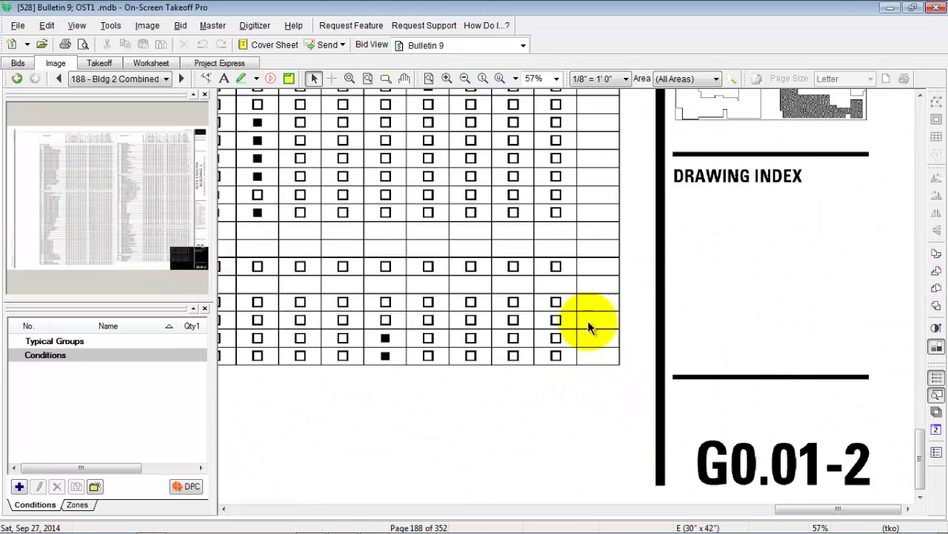
Rename page 188 as "G0.01-2 Drawing Index"
right_click(712, 300)
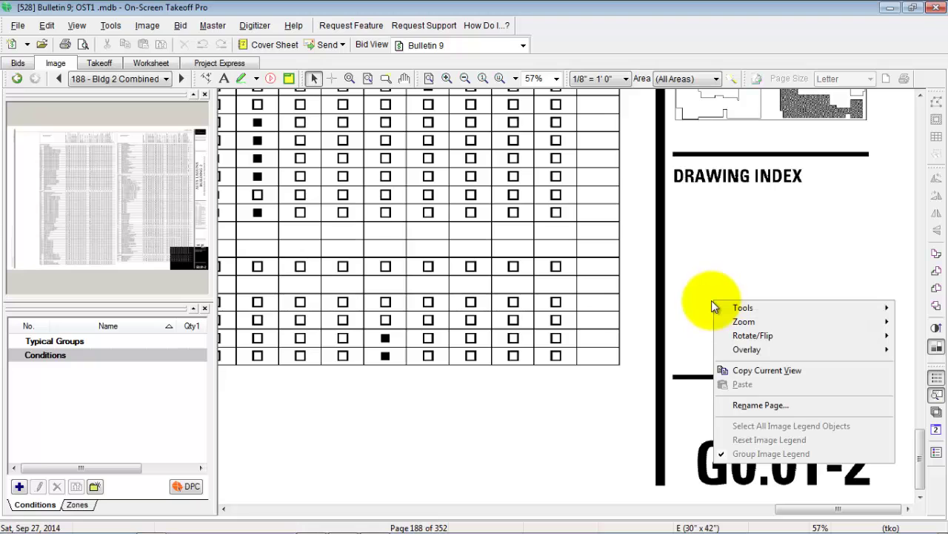
left_click(776, 407)
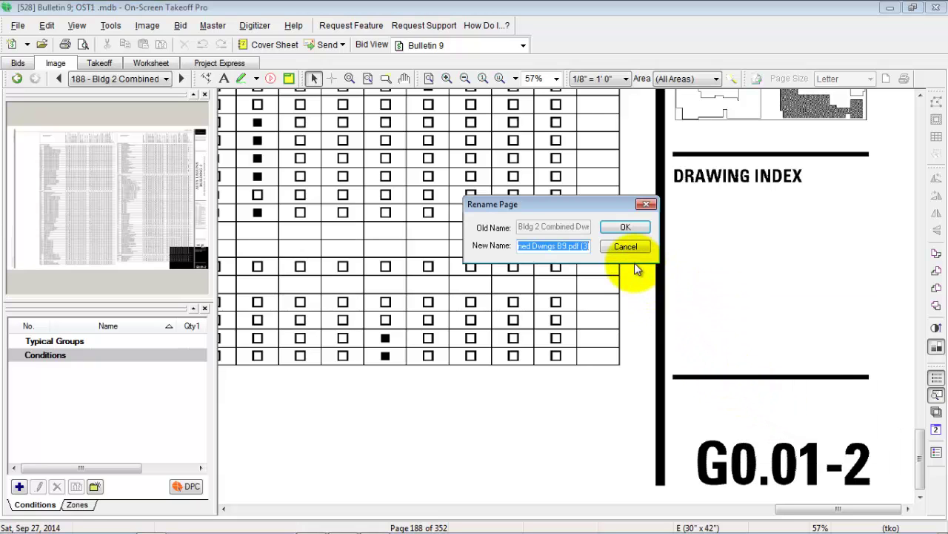
type("G")
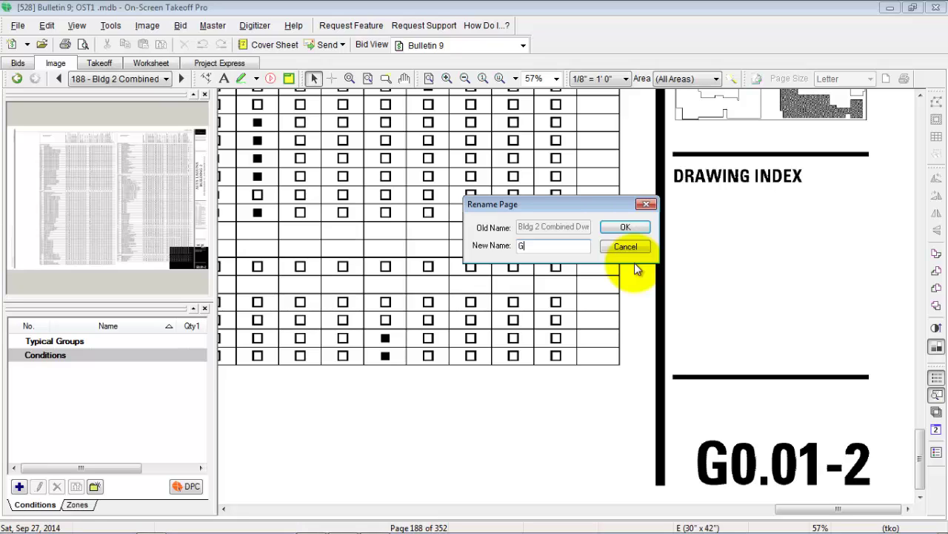
type("0")
type(".")
type("0")
type("1")
type("-")
type("2")
type(" Dr")
type("a")
type("w")
type("ing")
type(" Index")
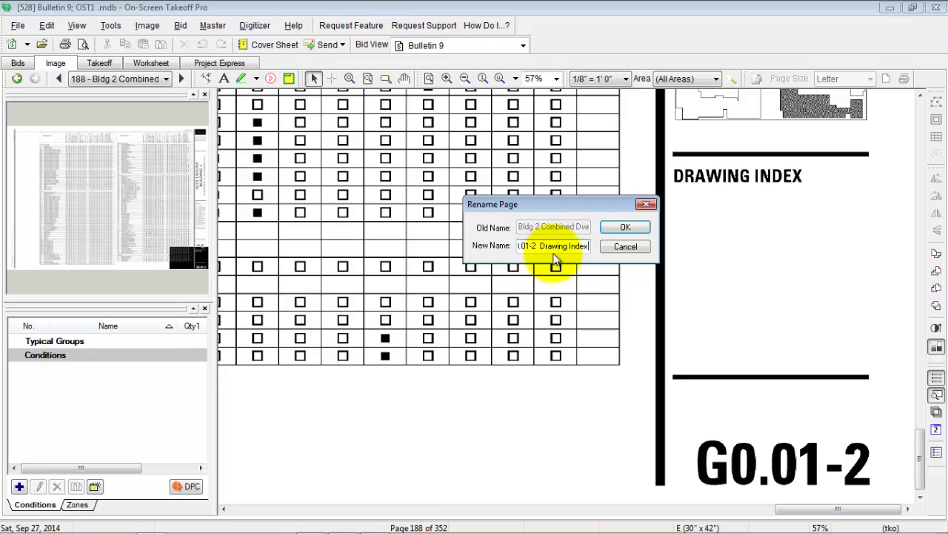
left_click(629, 227)
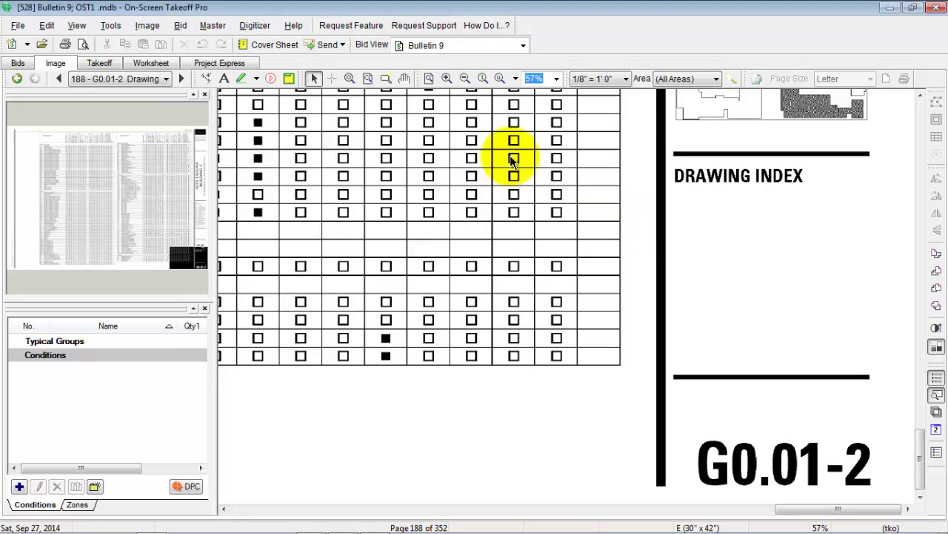
Advance to page 189 and show its title block at the saved custom zoom
left_click(185, 80)
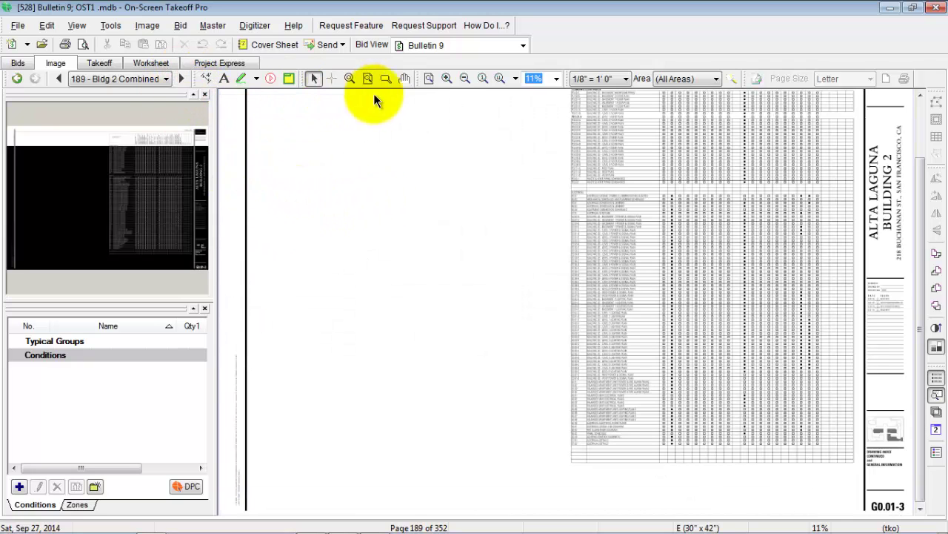
left_click(501, 82)
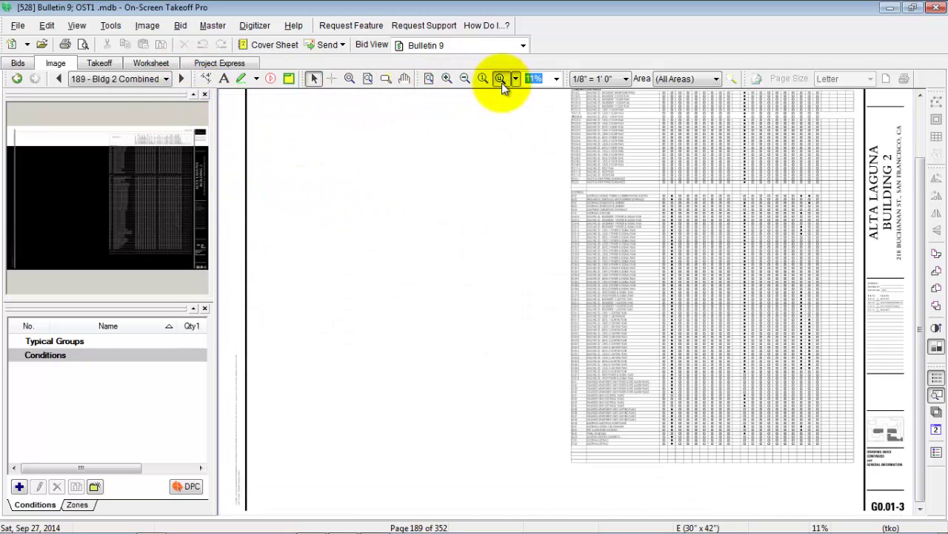
left_click_drag(112, 208, 210, 274)
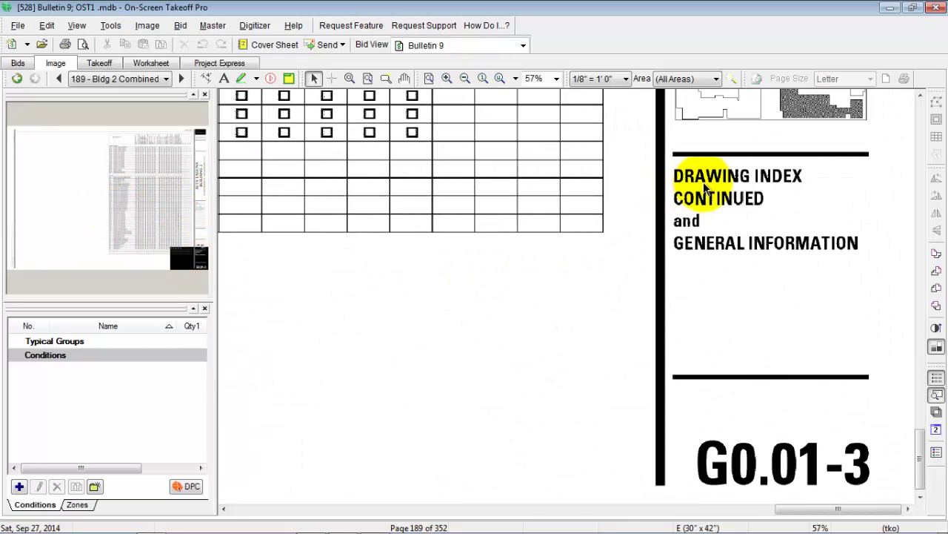
Rename page 189 as "G0.01-3 Drawing Index Continued and General Information"
right_click(748, 350)
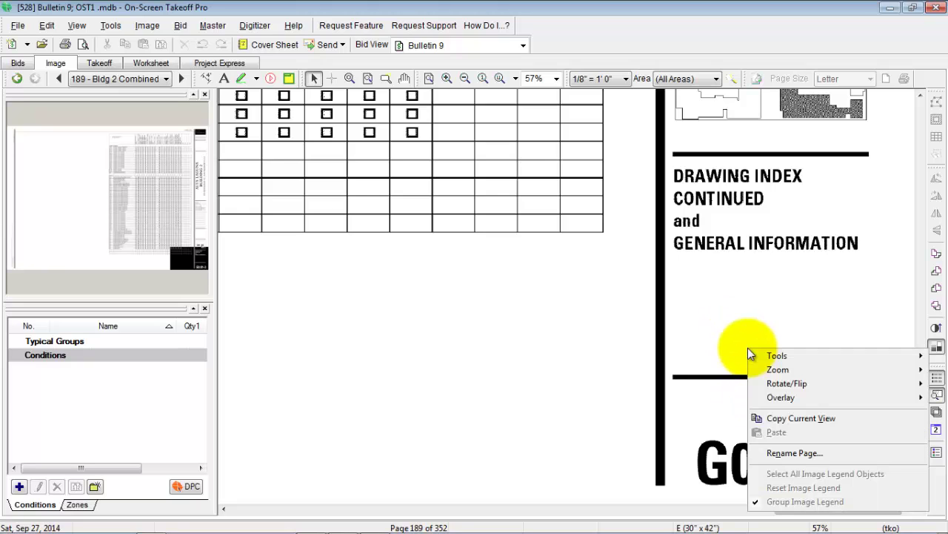
left_click(787, 454)
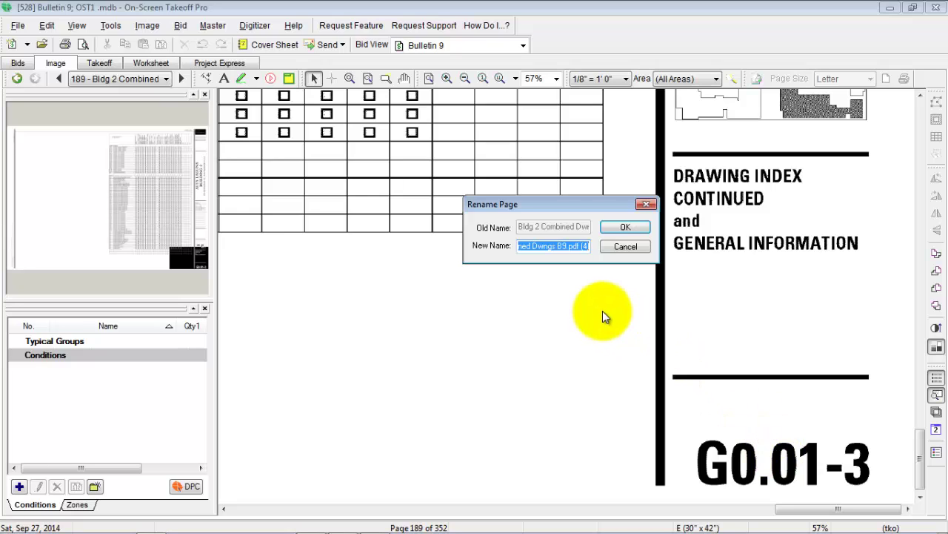
type("G")
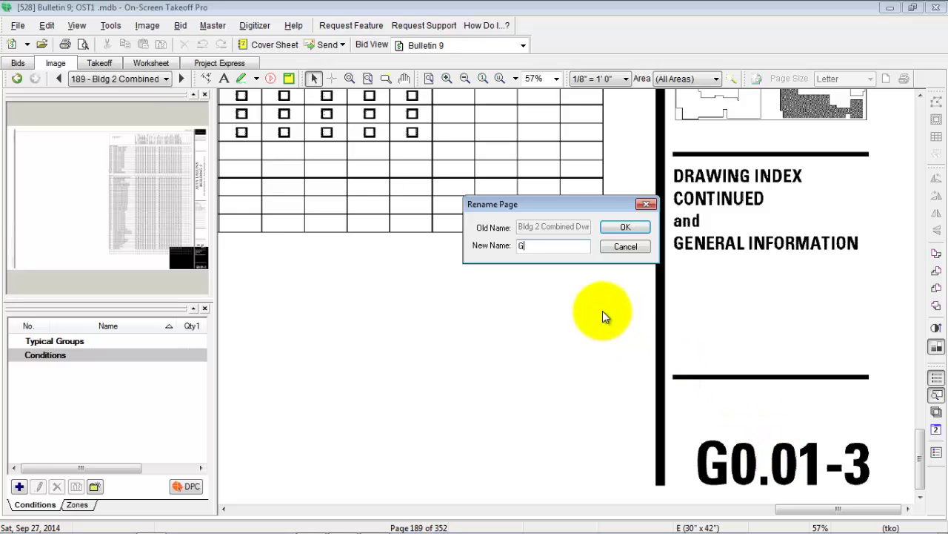
type("0")
type(".")
type("01")
type("-3")
type(" Dra")
type("wing")
type(" In")
type("de")
type("x")
type("x")
type(" Con")
type("tin")
type("ued")
type(" and")
type(" Ge")
type("nera")
type("l")
type(" Info")
type("rmatio")
type("n")
left_click(618, 228)
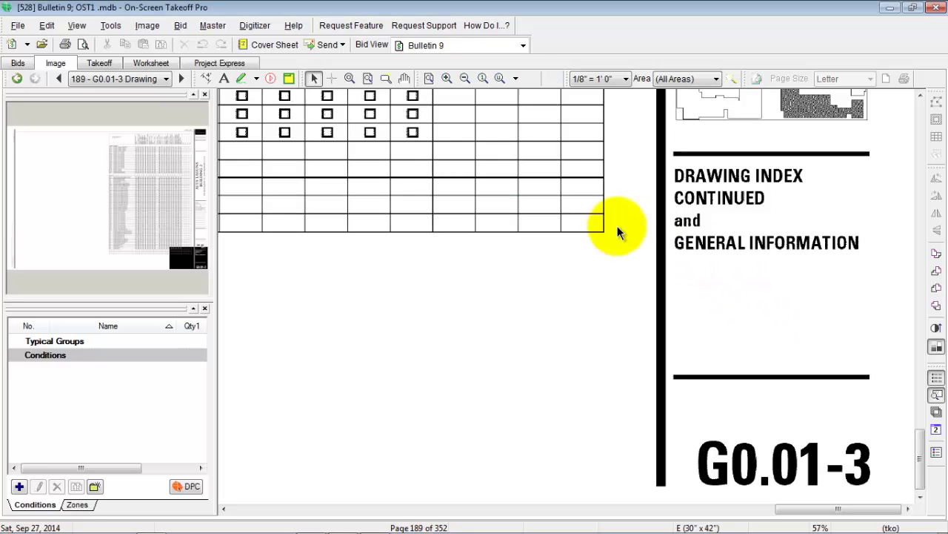
Check the renamed pages in the page list, look through the Building 1 and Building 2 folders to their ends, and close the list
left_click(164, 82)
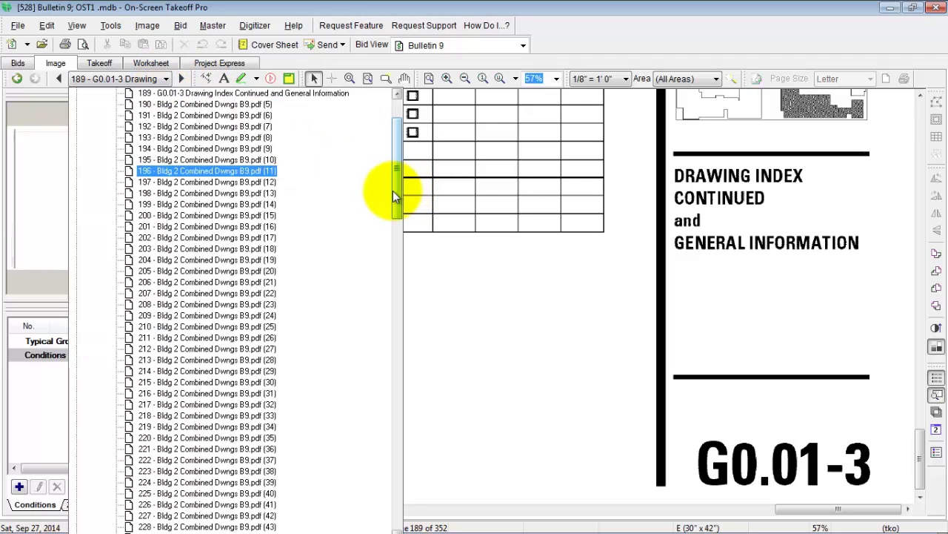
left_click_drag(394, 194, 394, 167)
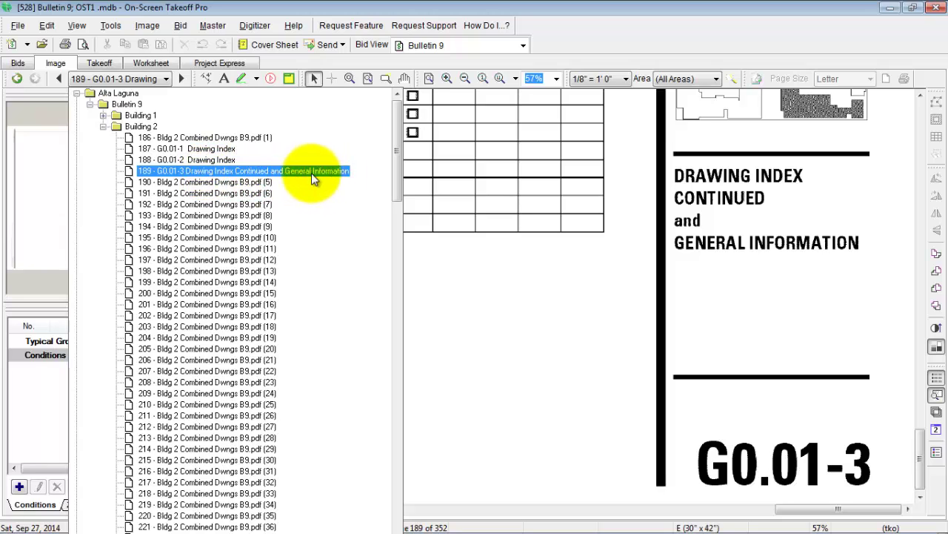
left_click(103, 126)
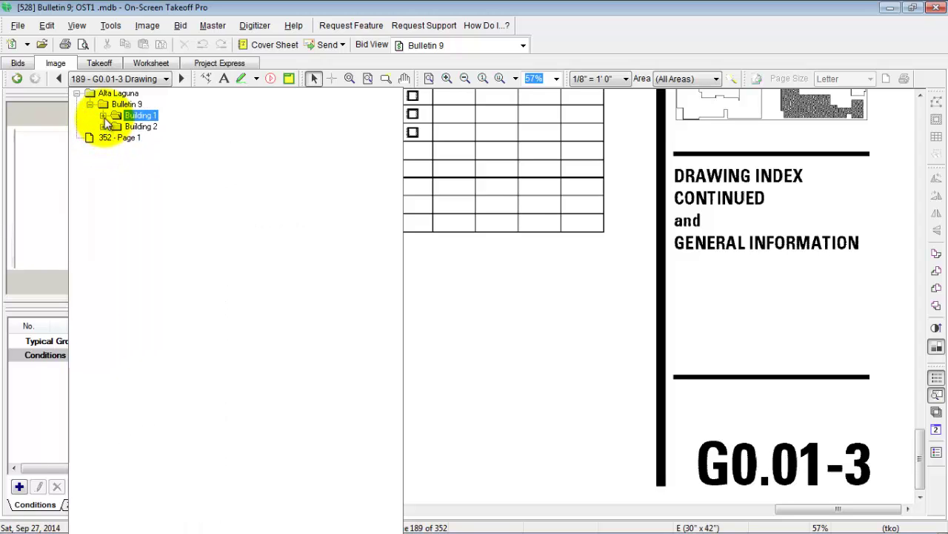
left_click(105, 118)
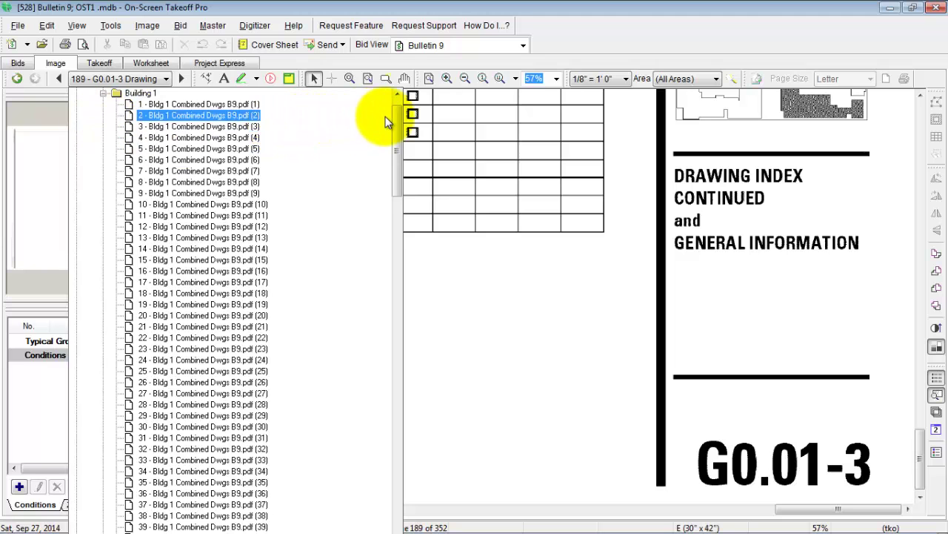
scroll(392, 116, "up", 1)
left_click_drag(395, 119, 428, 488)
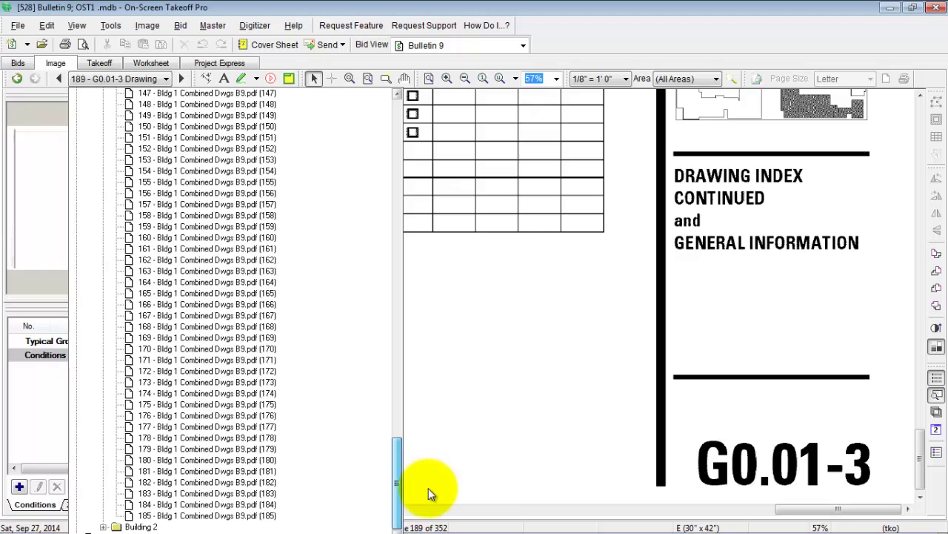
left_click(107, 527)
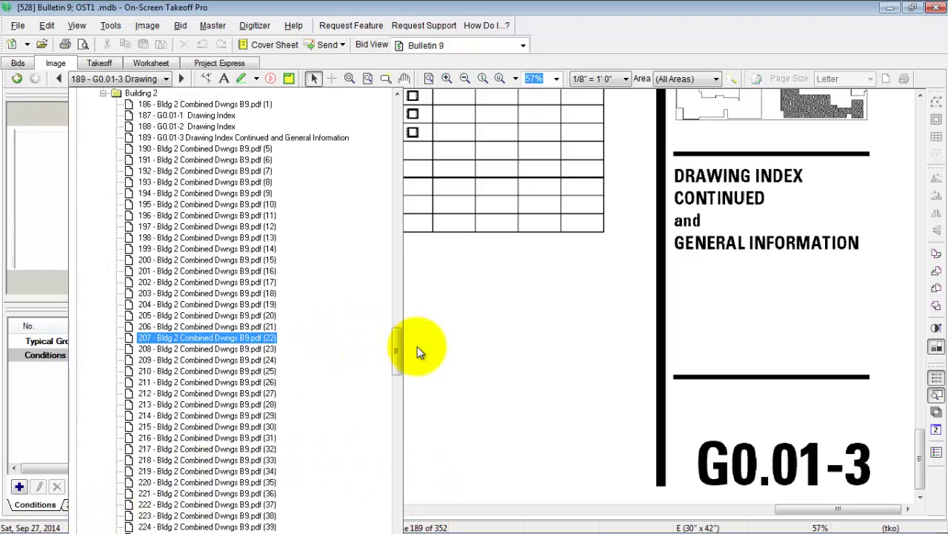
left_click_drag(397, 352, 392, 527)
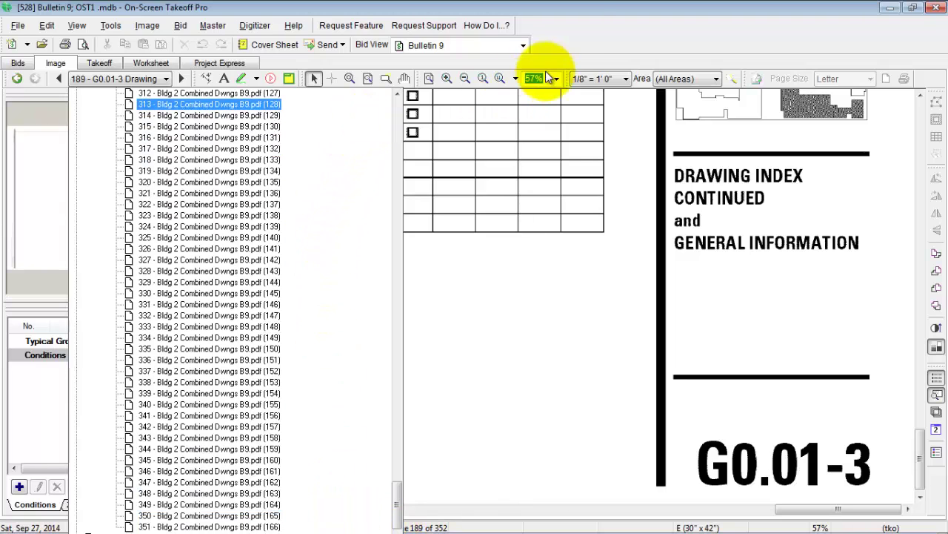
left_click(530, 331)
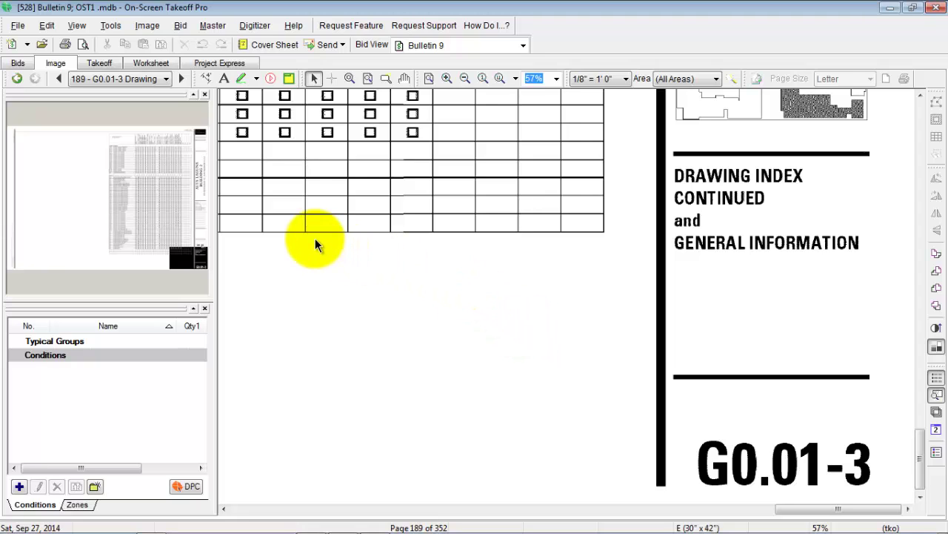
Open page 190 from the page list and show its title block at the saved custom zoom
left_click(154, 80)
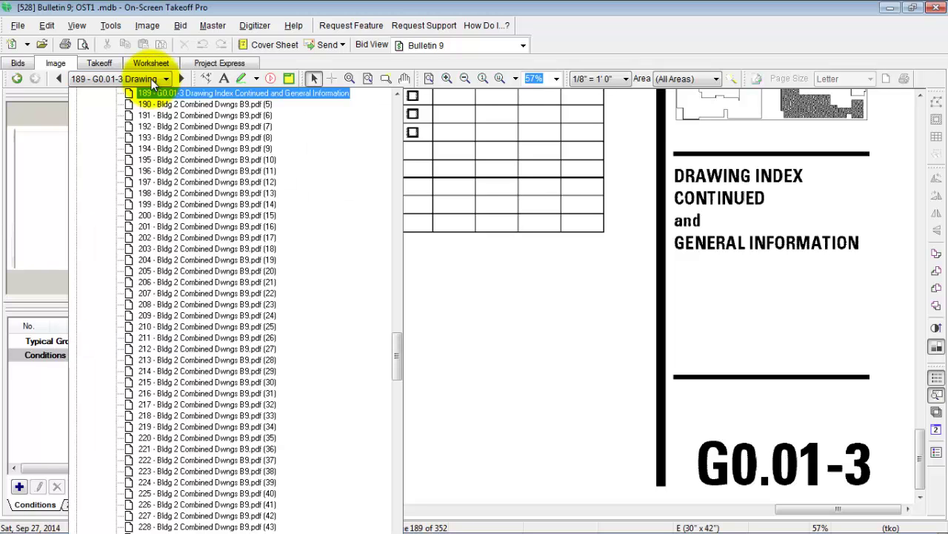
left_click(252, 105)
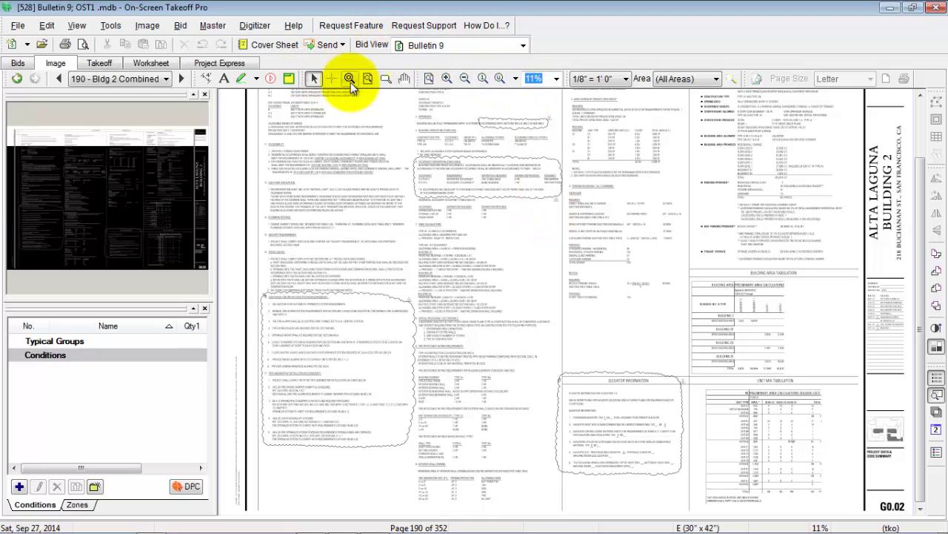
left_click(500, 78)
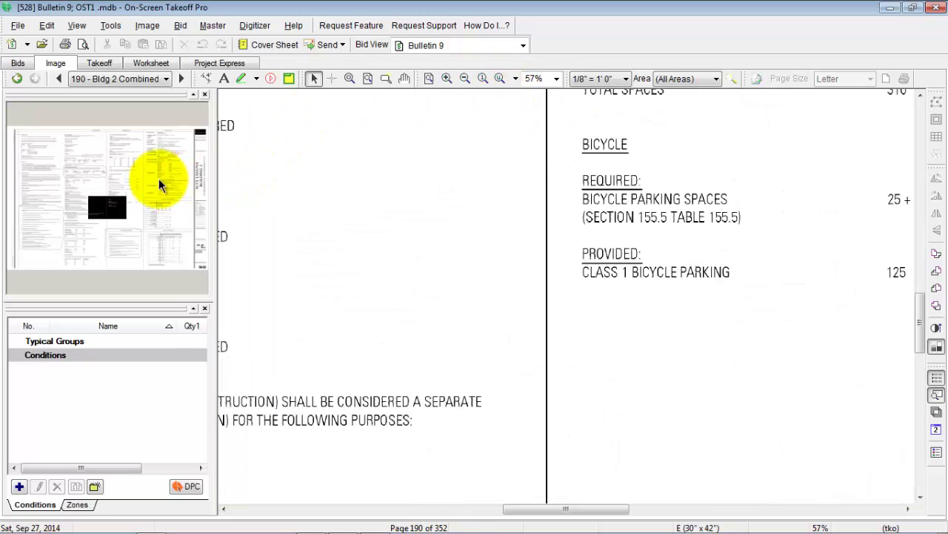
mouse_move(110, 205)
left_mouse_down()
mouse_move(186, 229)
mouse_move(238, 271)
left_mouse_up()
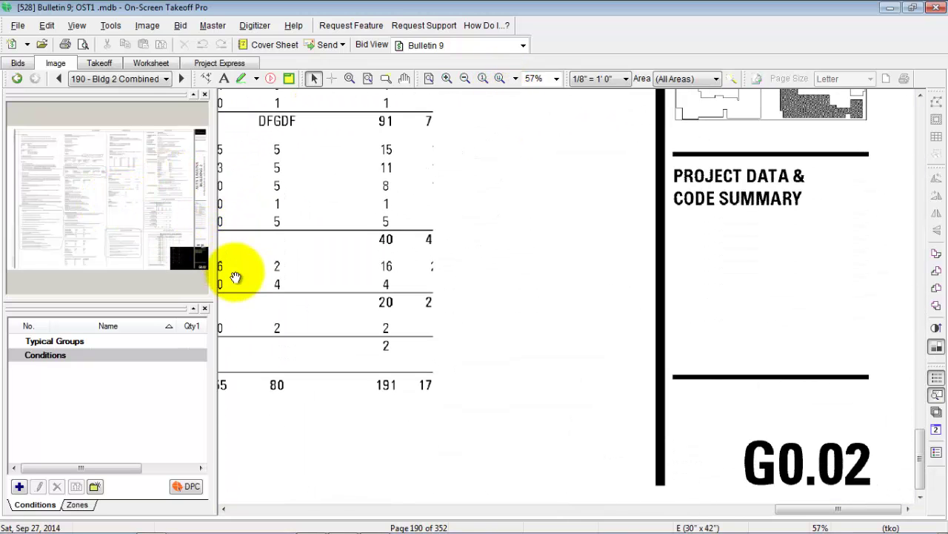
Rename page 190 as "G0.02 Project Data & Code Summary"
right_click(568, 239)
left_click(626, 344)
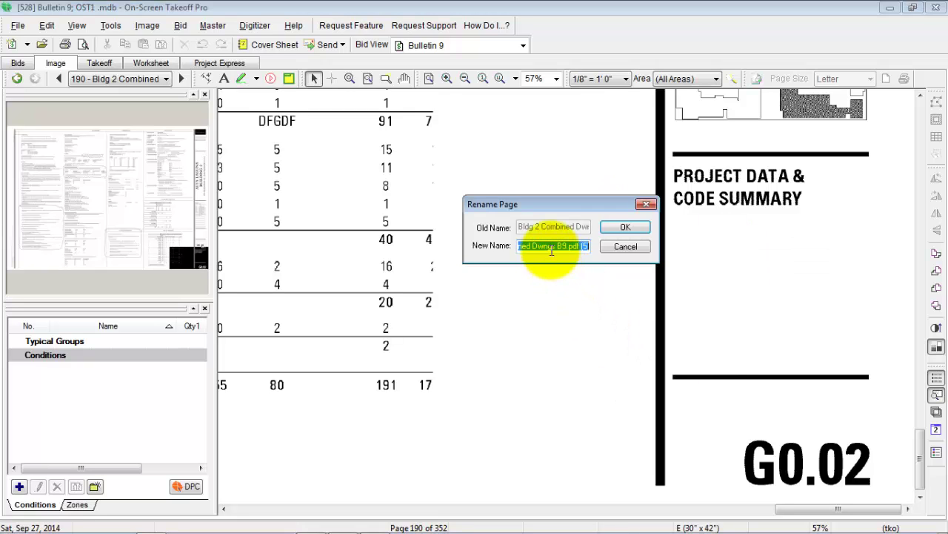
key("Delete")
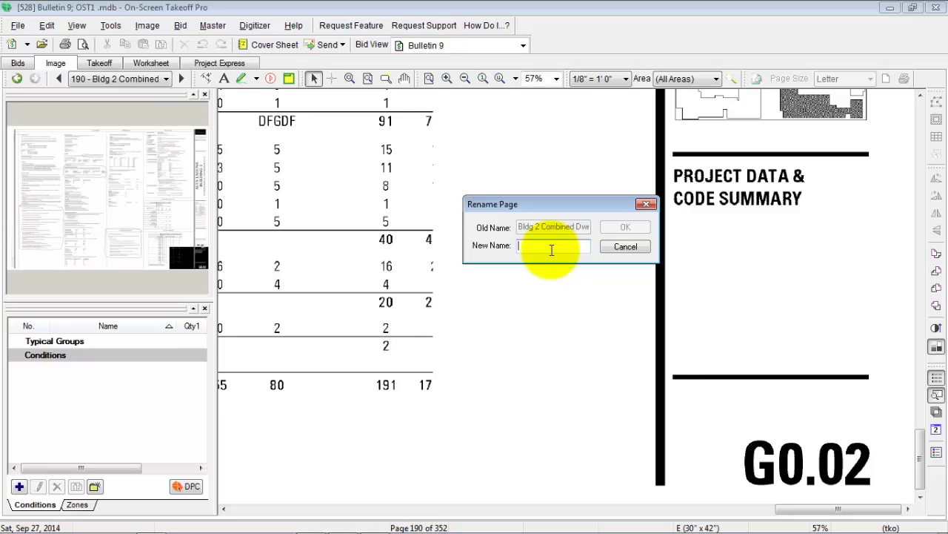
type("G")
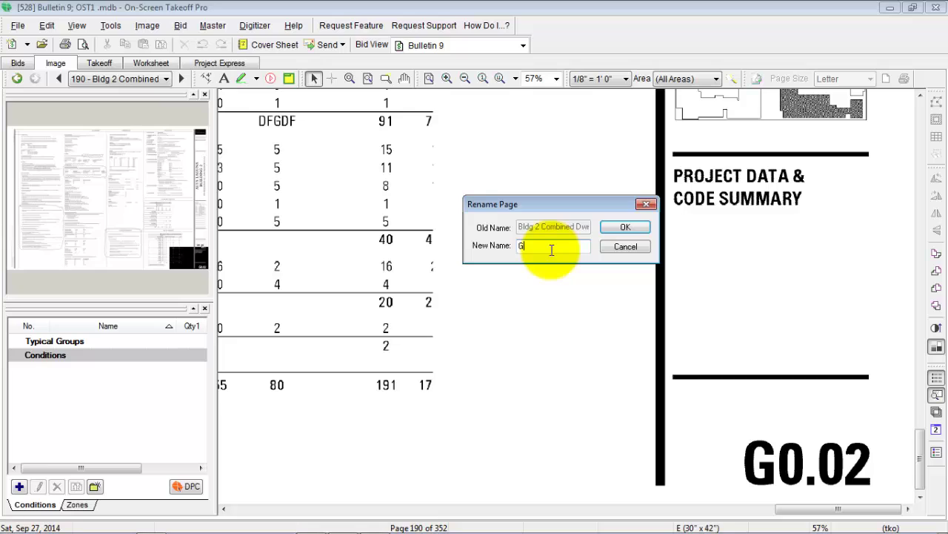
type("0.02 Project Data")
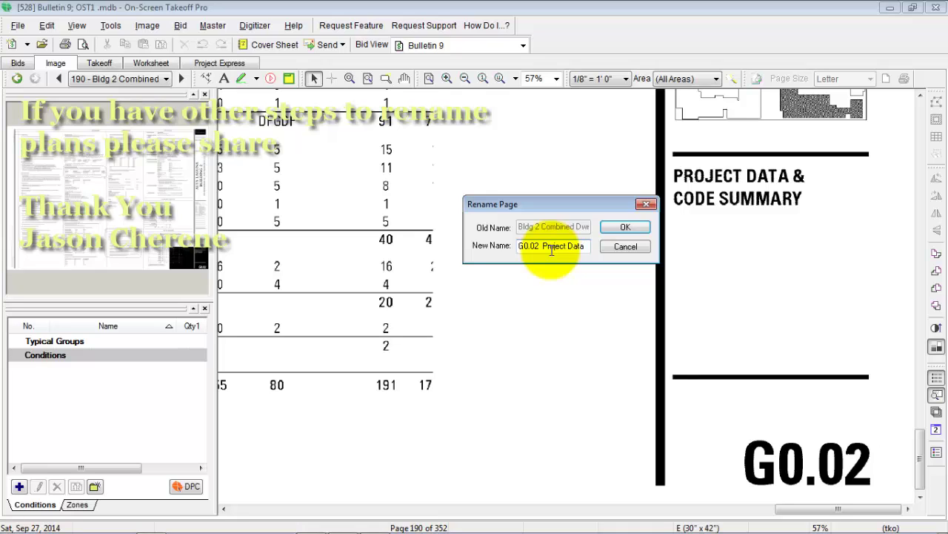
type(" & Code Summary")
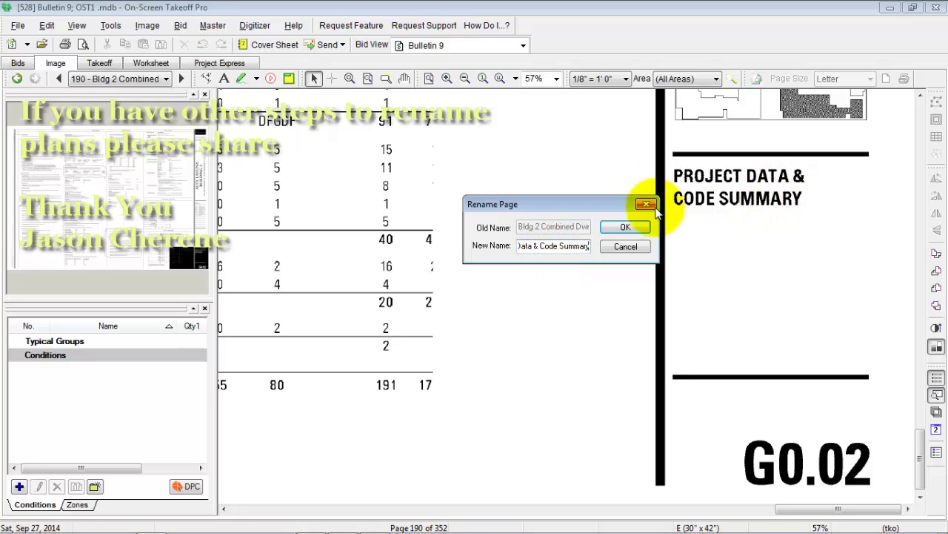
left_click(609, 231)
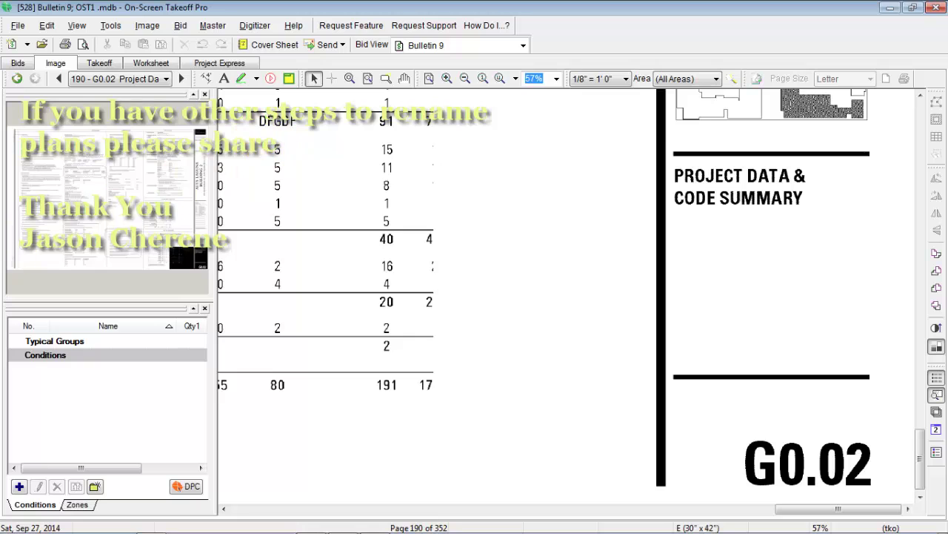